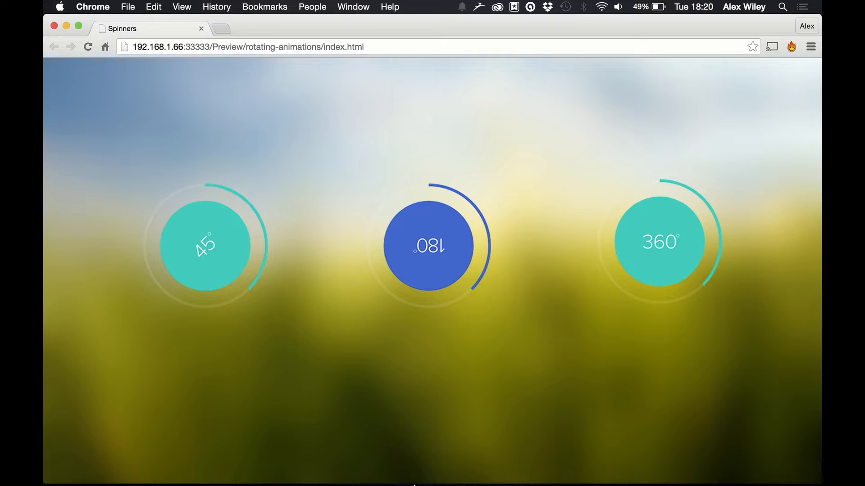
# - Switch to Adobe Muse and open the New Spinners page for design at 75% zoom
pyautogui.click(354, 468)
pyautogui.doubleClick(250, 124)
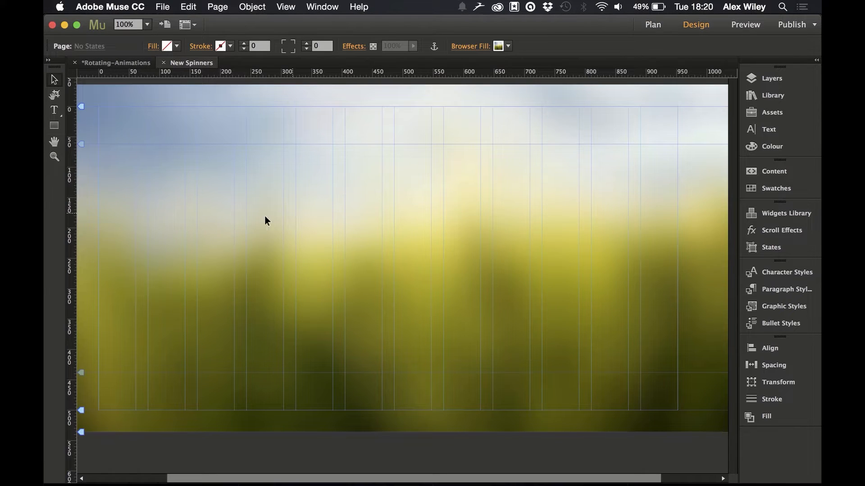
pyautogui.click(147, 25)
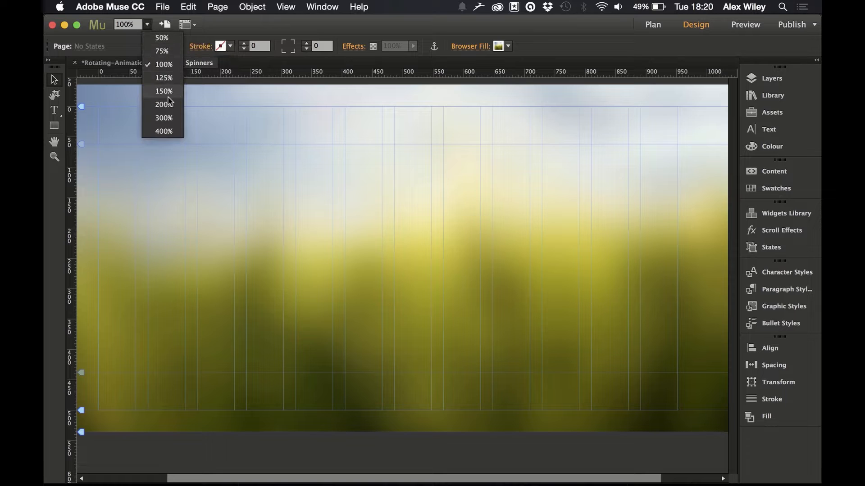
pyautogui.click(168, 50)
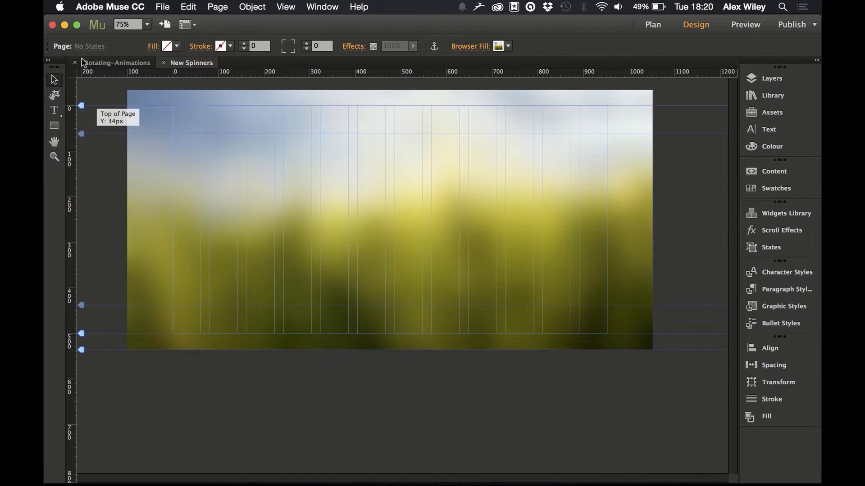
# - Place the 45.png image on the left part of the page at about 207 × 207 px
pyautogui.scroll(-2, 100, 111)
pyautogui.click(163, 6)
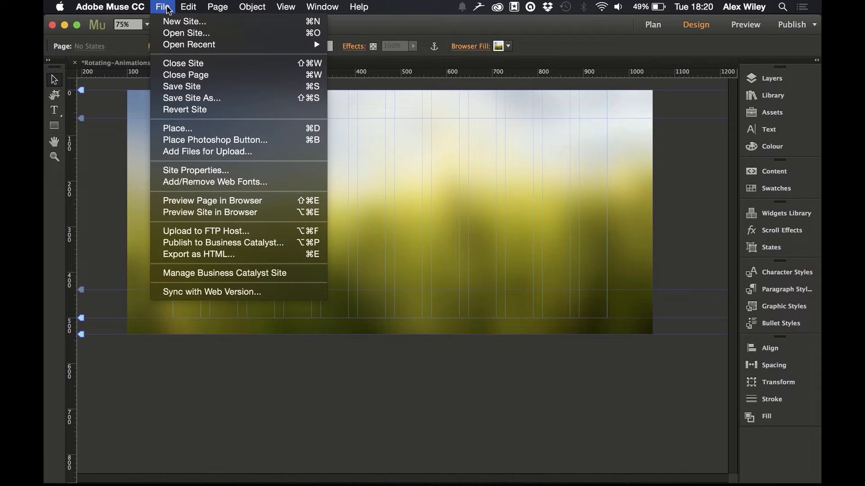
pyautogui.click(184, 130)
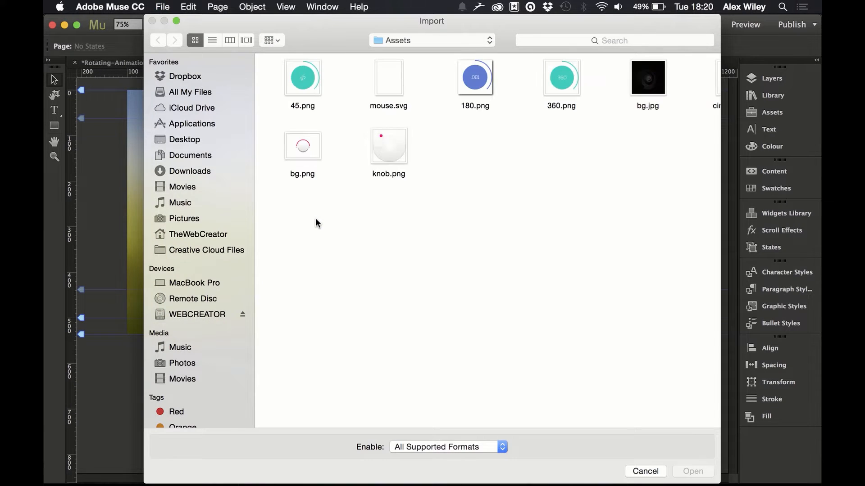
pyautogui.doubleClick(303, 79)
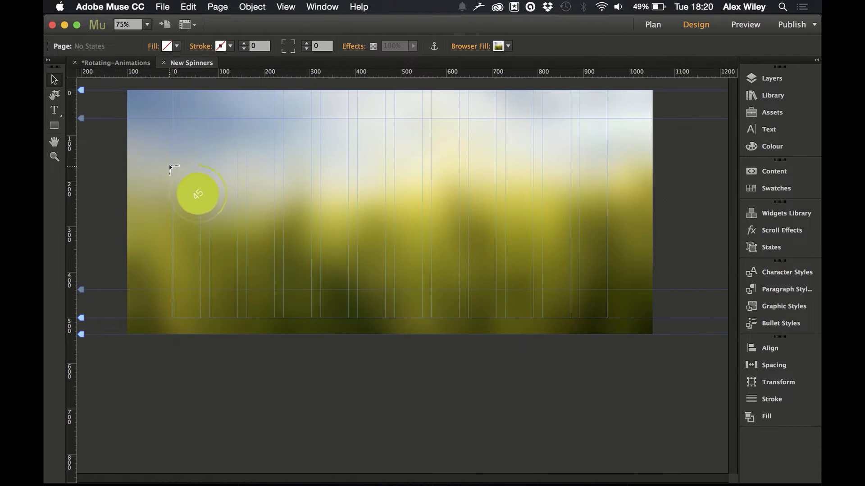
pyautogui.moveTo(174, 157); pyautogui.dragTo(239, 223)
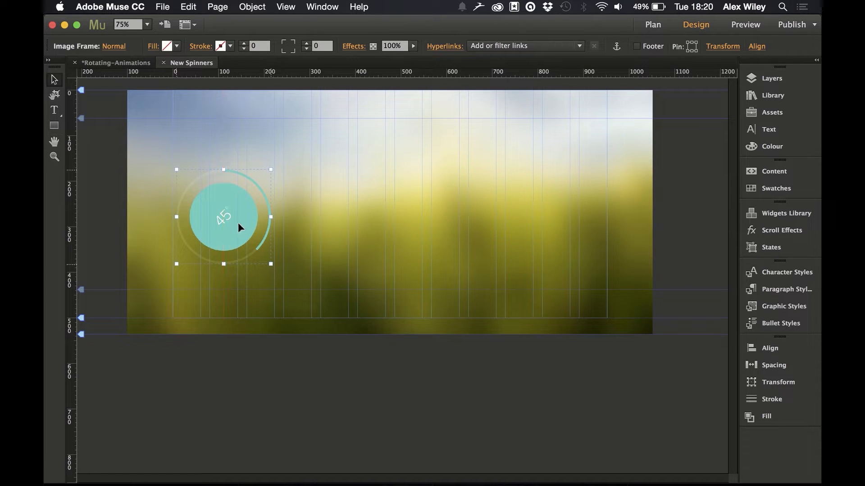
# - Create a graphic style named "rotate" for the placed 45° image
pyautogui.click(377, 221)
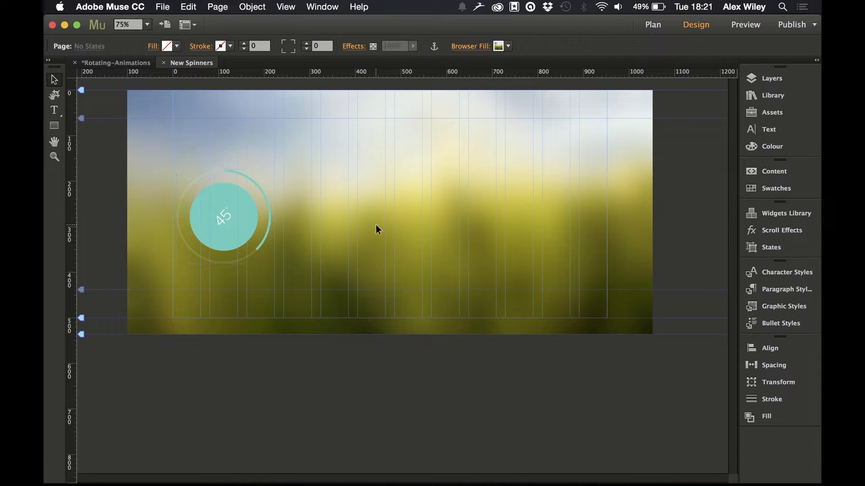
pyautogui.click(244, 223)
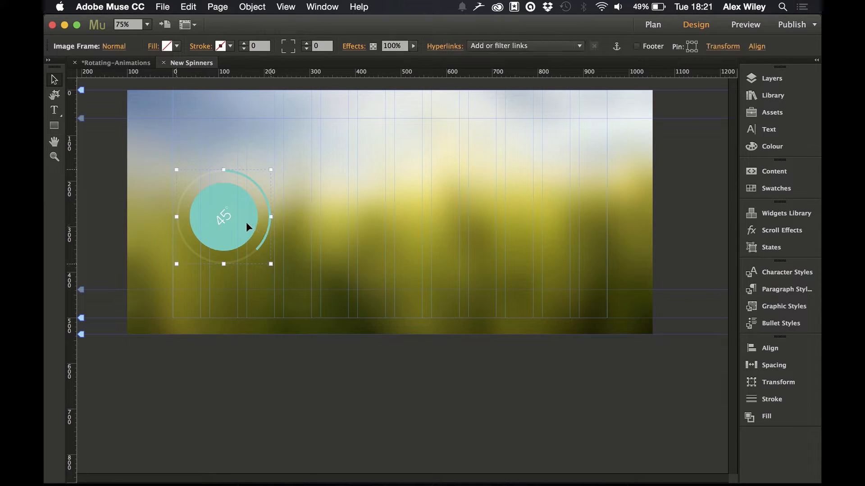
pyautogui.click(760, 309)
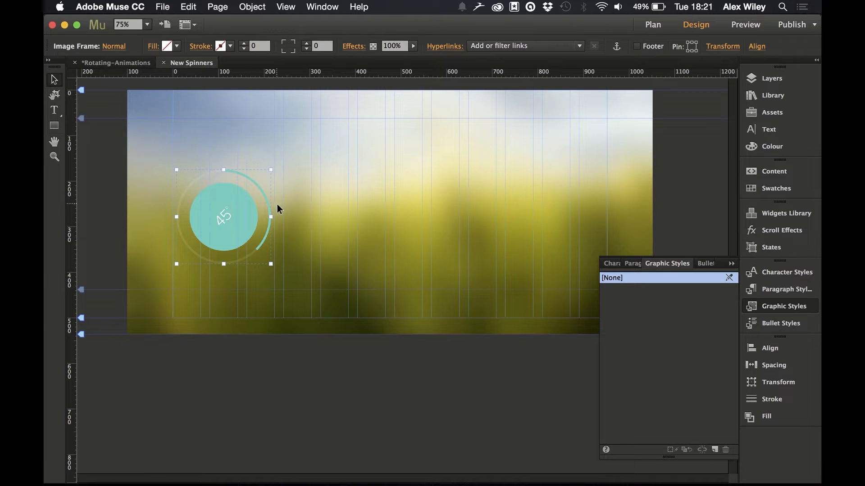
pyautogui.click(714, 449)
pyautogui.doubleClick(615, 290)
pyautogui.write('ro')
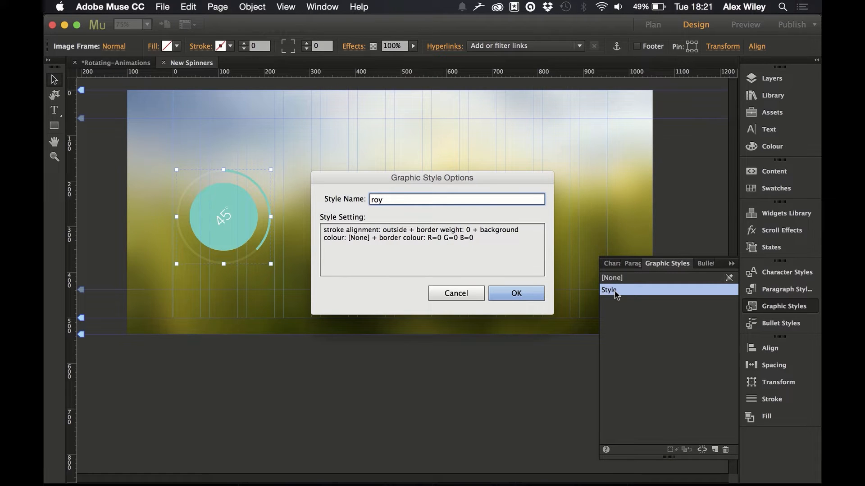
pyautogui.write('tate')
pyautogui.press('Return')
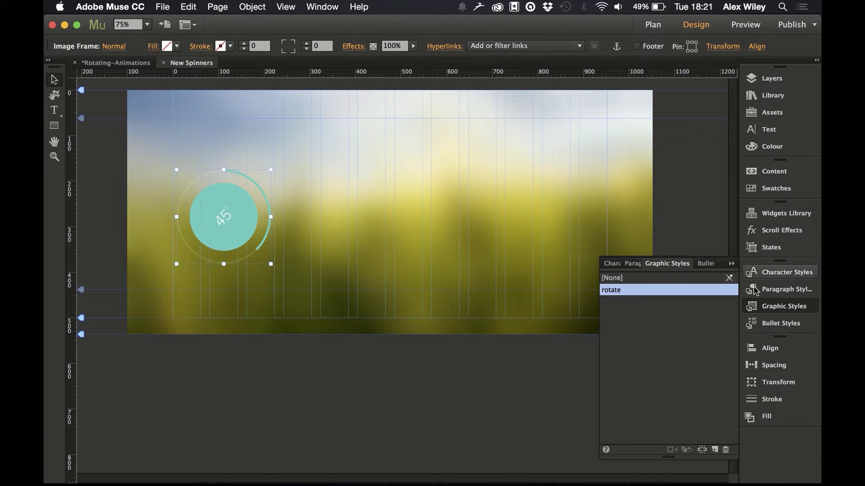
pyautogui.click(766, 306)
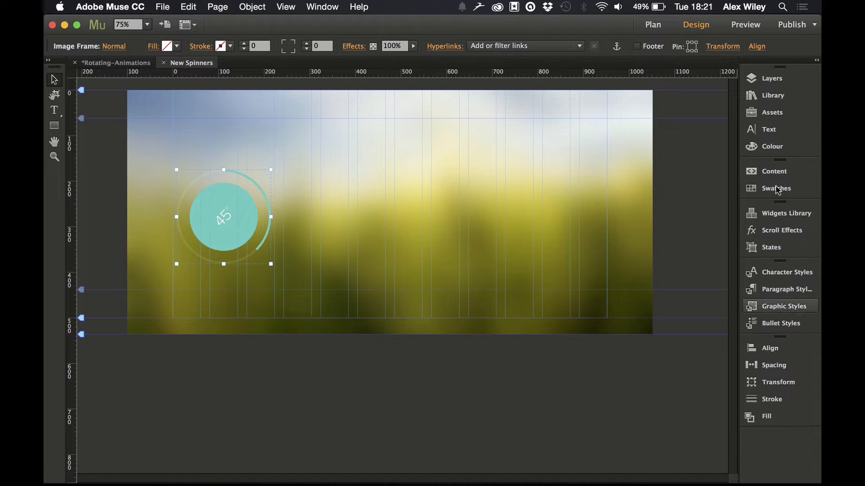
# - Find the Rotating Animation widget in the library with "rot" and place it in the page's top-left corner
pyautogui.click(771, 95)
pyautogui.click(644, 156)
pyautogui.write('rot')
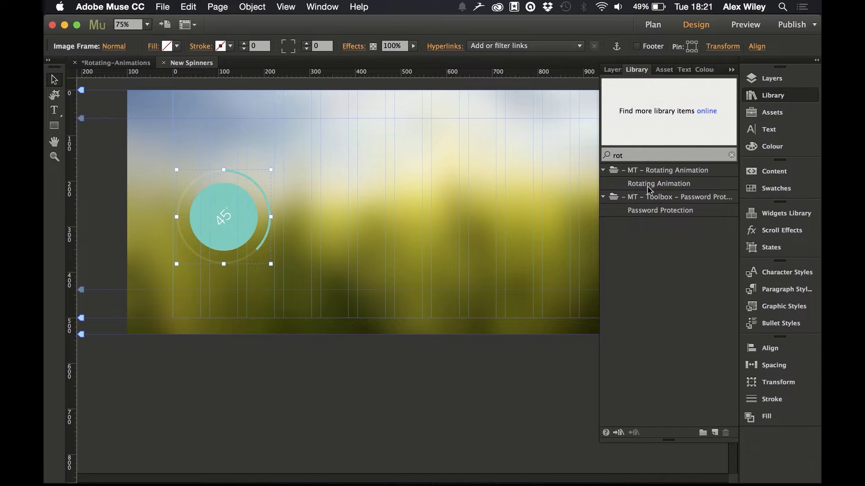
pyautogui.moveTo(649, 185); pyautogui.dragTo(158, 109)
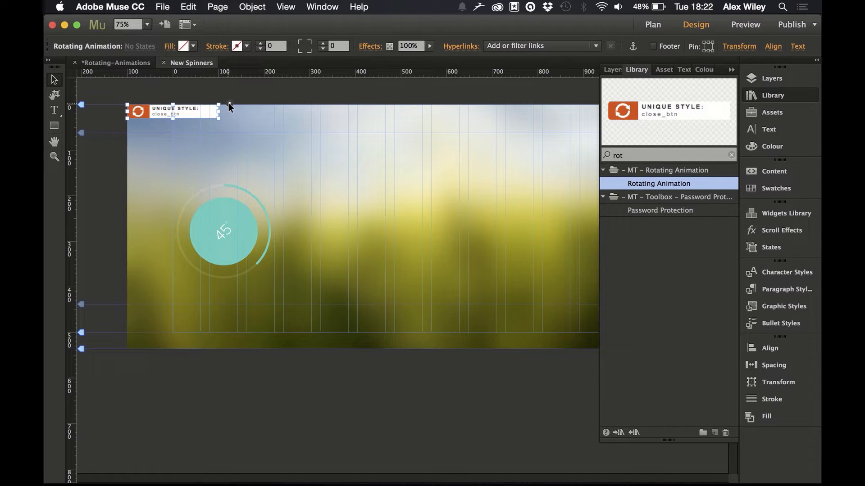
# - Set the Rotating Animation widget's graphic style name to "rotate"
pyautogui.click(228, 103)
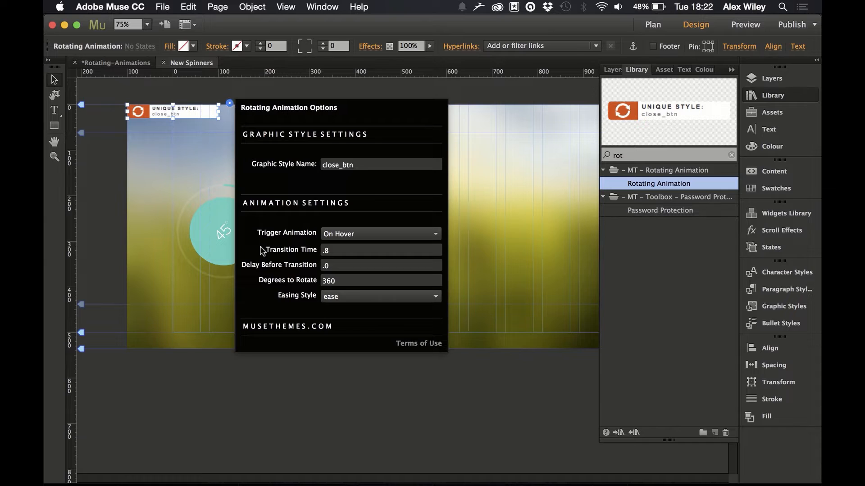
pyautogui.doubleClick(336, 165)
pyautogui.write('rotate')
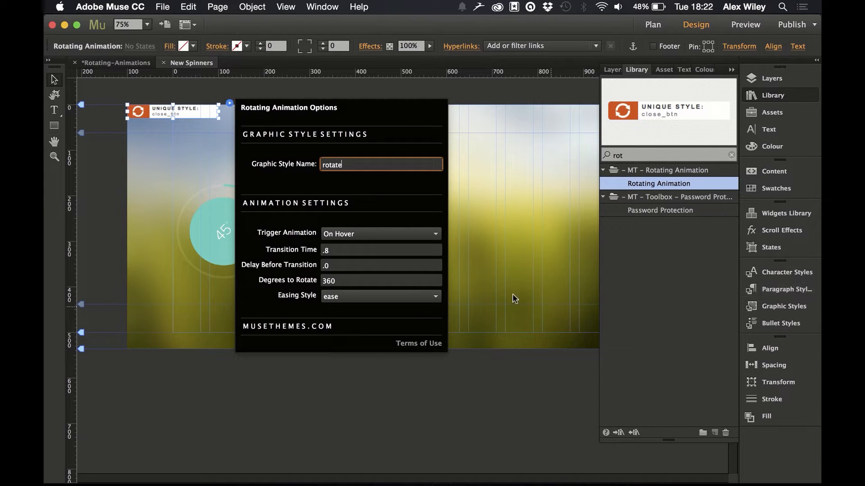
pyautogui.click(488, 271)
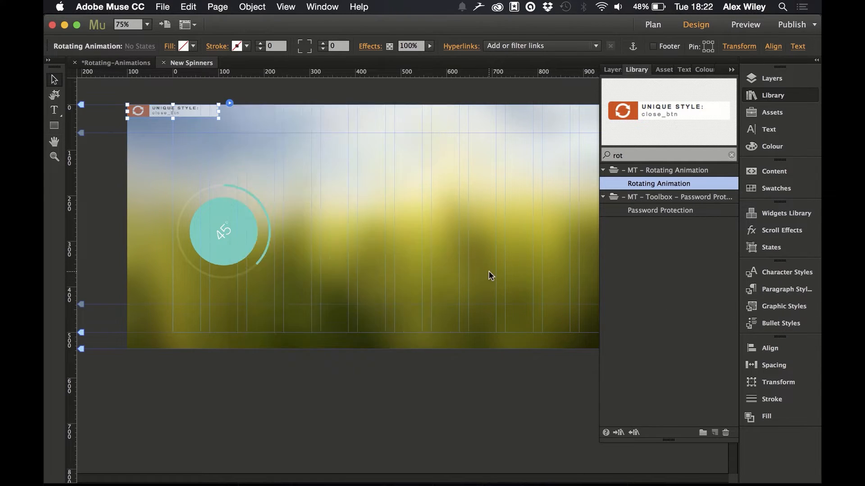
# - Choose On Hover as the widget's animation trigger and set the degrees to rotate to 45
pyautogui.click(212, 112)
pyautogui.click(230, 103)
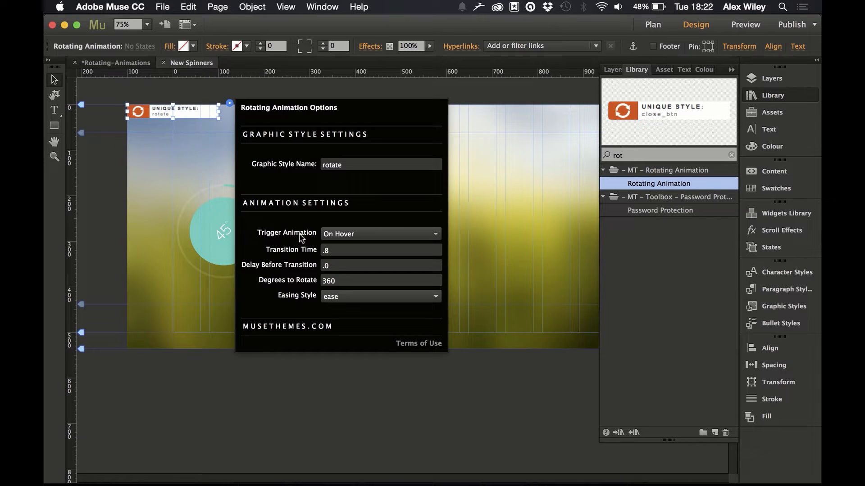
pyautogui.click(350, 238)
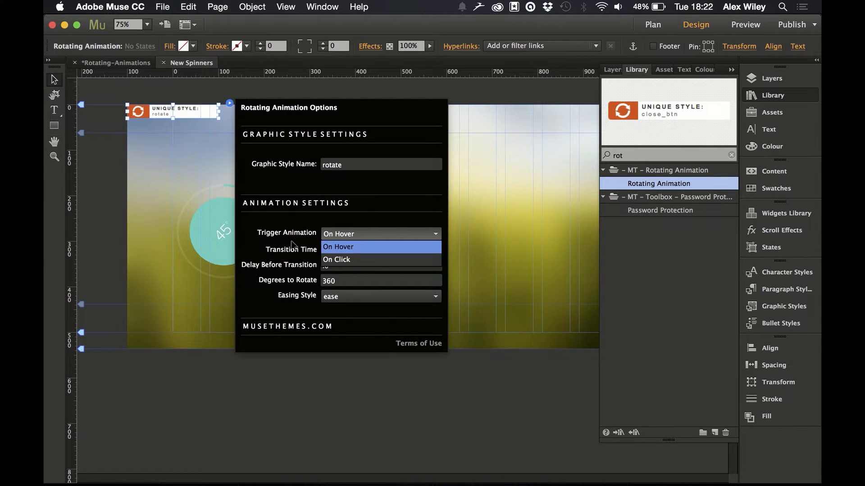
pyautogui.click(351, 251)
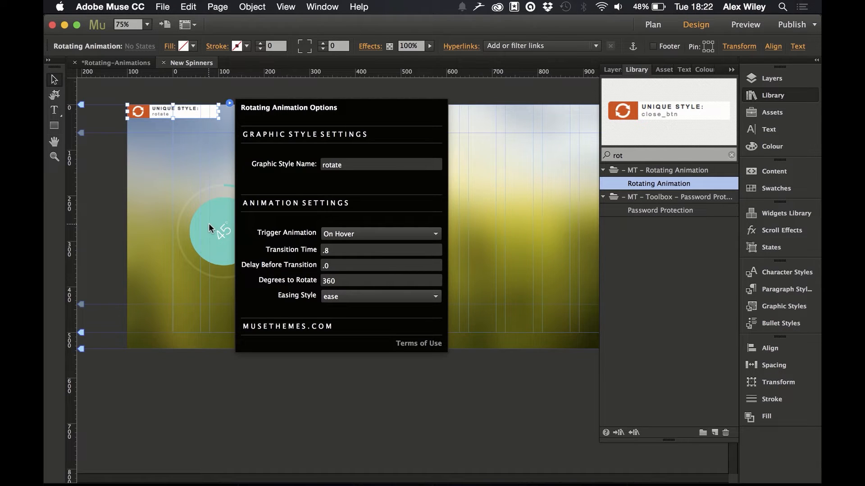
pyautogui.click(335, 280)
pyautogui.write('4')
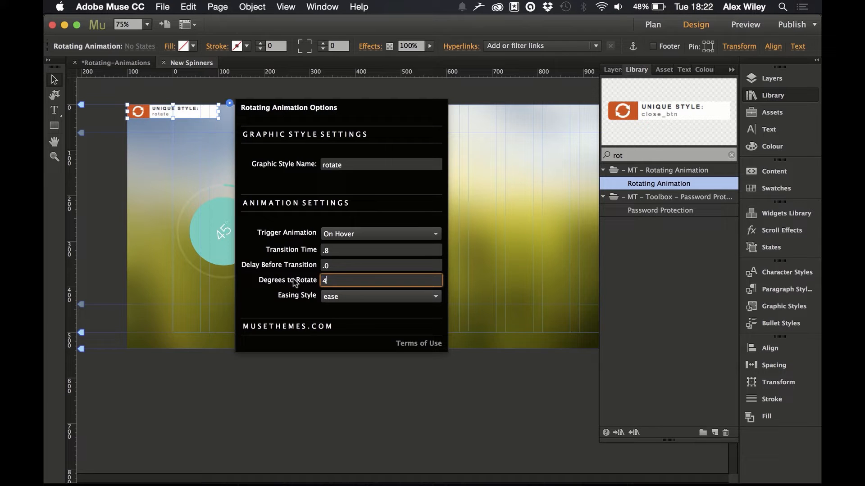
pyautogui.write('5')
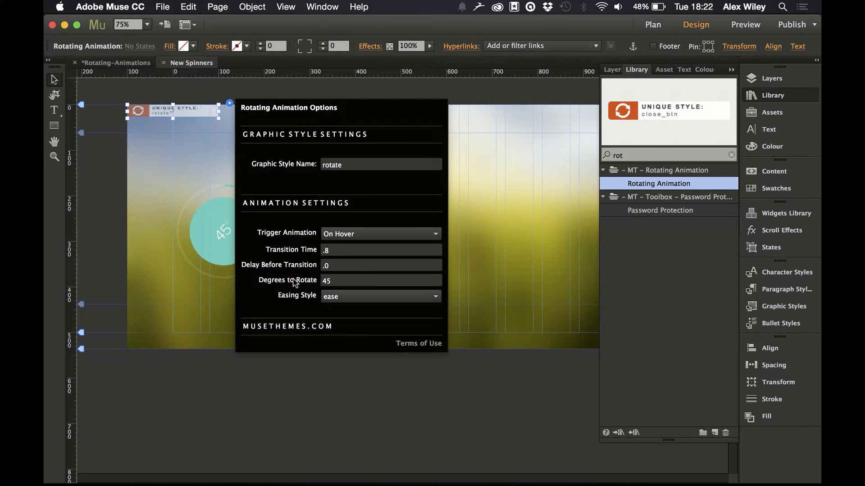
pyautogui.click(209, 203)
# - Preview the New Spinners page in the browser to check the 45° rotation, and return to Adobe Muse
pyautogui.click(162, 7)
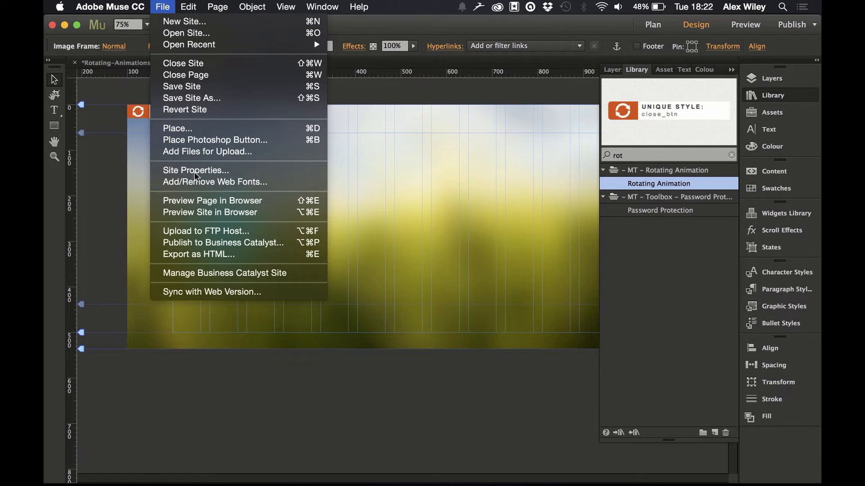
pyautogui.click(213, 201)
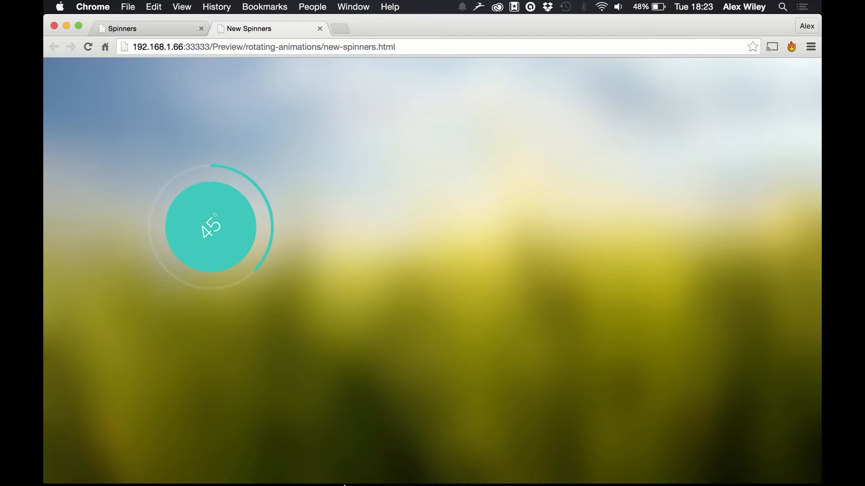
pyautogui.moveTo(354, 477)
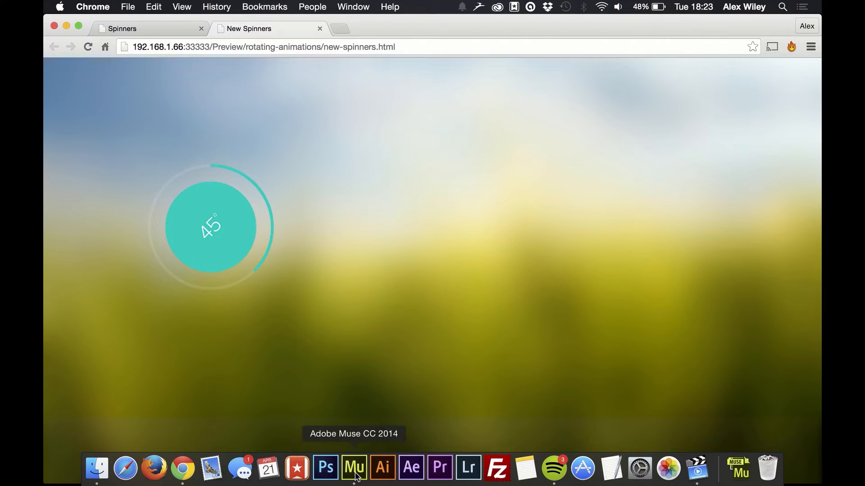
pyautogui.click(356, 468)
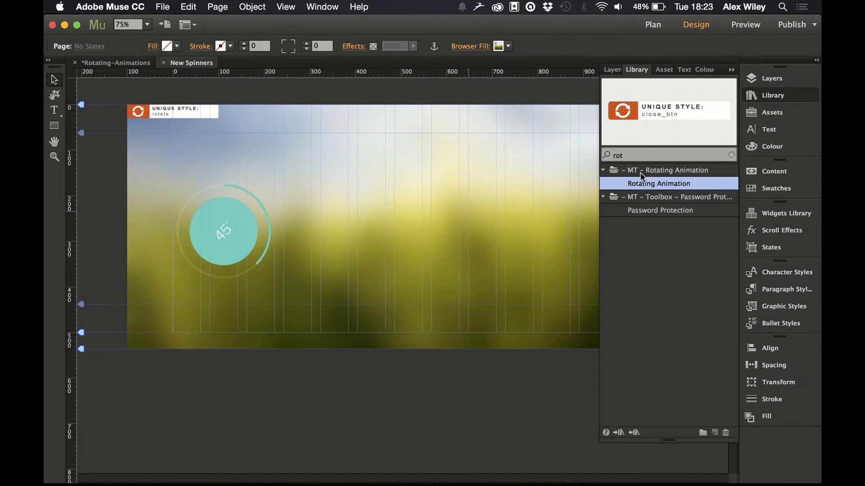
# - Draw a rectangle of about 234 × 234 px to the right of the 45° image
pyautogui.click(764, 100)
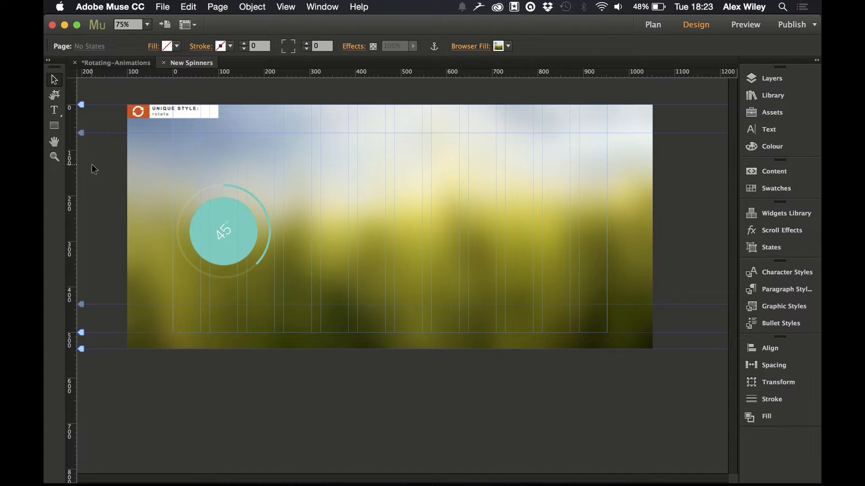
pyautogui.click(56, 128)
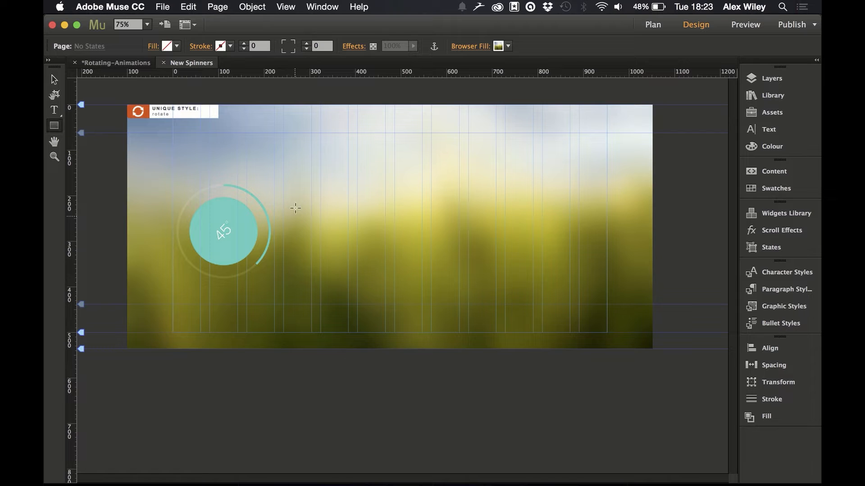
pyautogui.moveTo(296, 182); pyautogui.dragTo(402, 288)
pyautogui.press('v')
# - Check the 45° image's dimensions, and set the new rectangle's width to 207 px with its proportions constrained
pyautogui.click(231, 231)
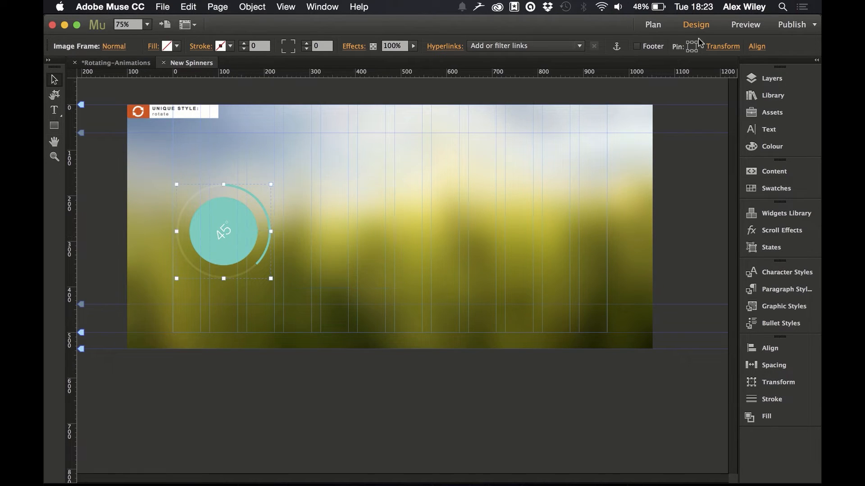
pyautogui.click(716, 49)
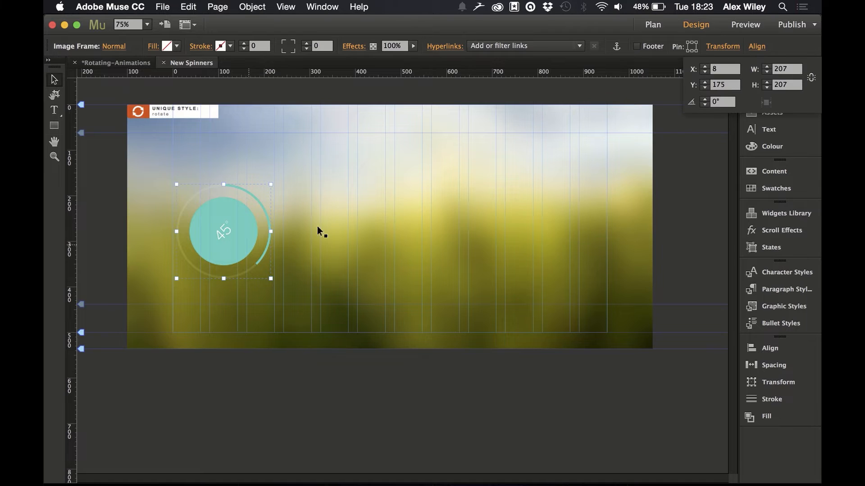
pyautogui.click(354, 220)
pyautogui.click(734, 50)
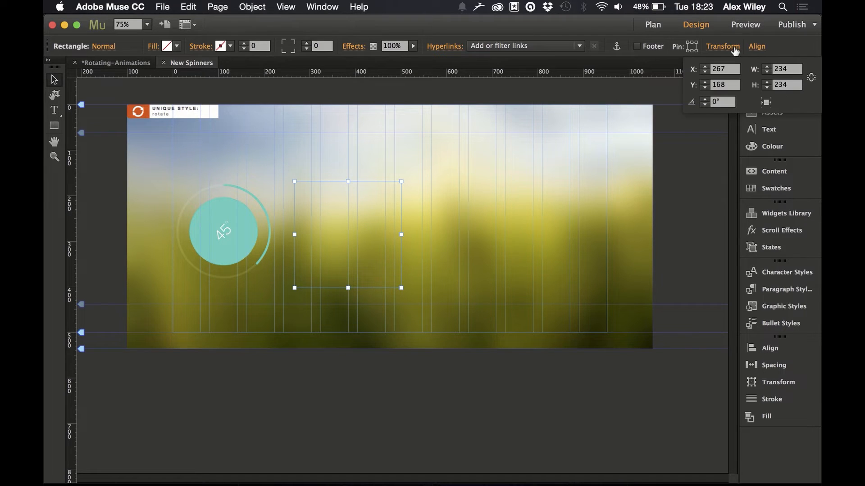
pyautogui.click(811, 77)
pyautogui.click(785, 71)
pyautogui.write('207')
pyautogui.press('Return')
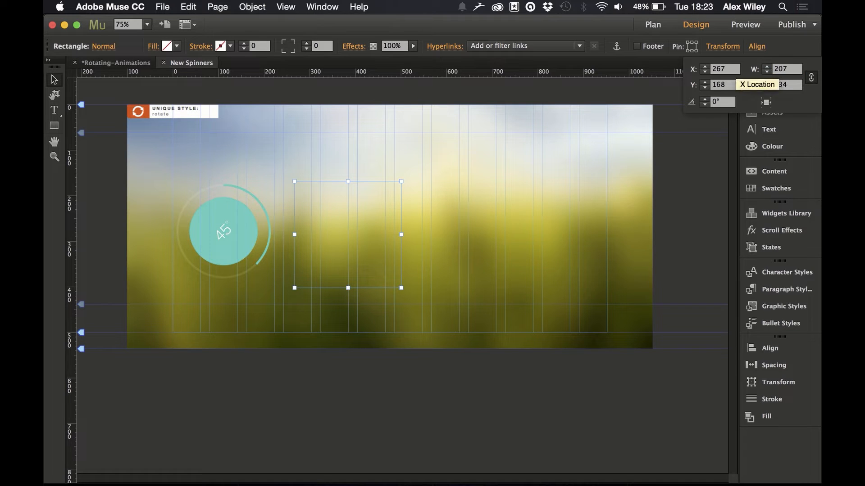
# - Fill the new rectangle with 180.png imported as a composite image, with the fitting set to Scale To Fill
pyautogui.click(153, 47)
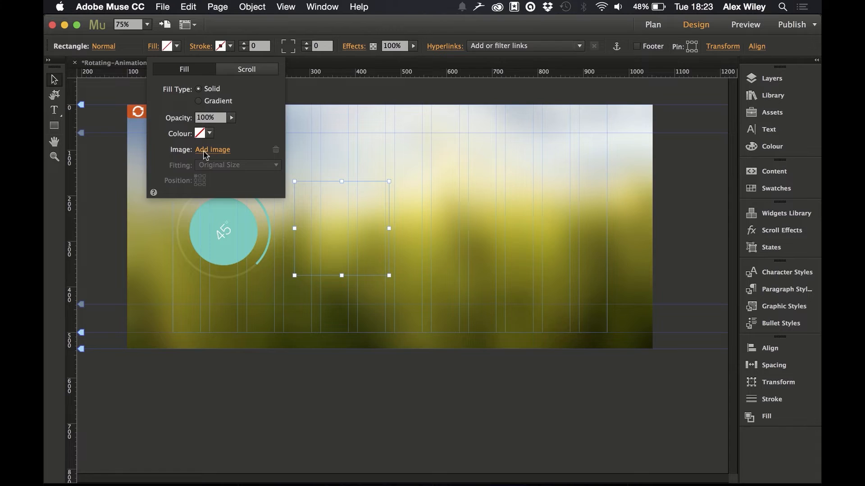
pyautogui.click(203, 150)
pyautogui.click(480, 87)
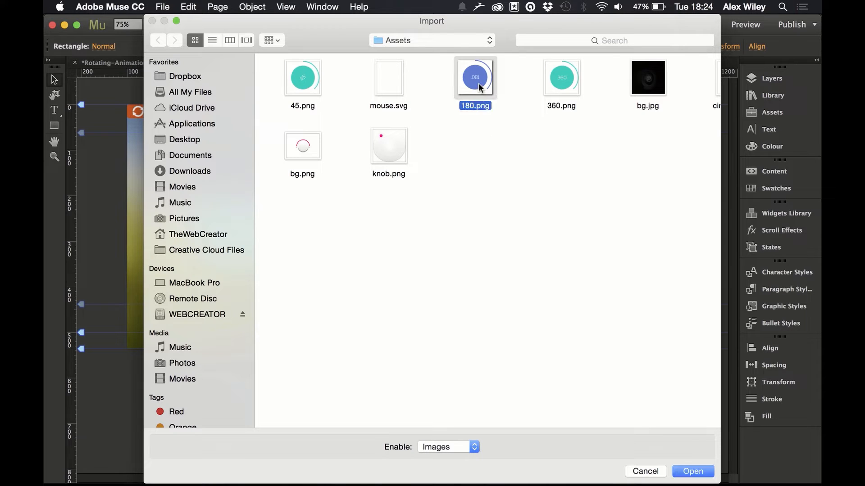
pyautogui.press('Return')
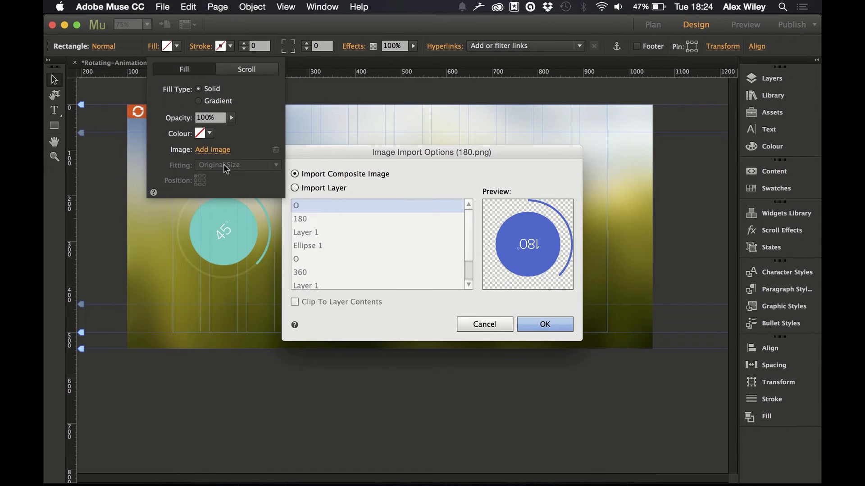
pyautogui.click(565, 325)
pyautogui.click(238, 165)
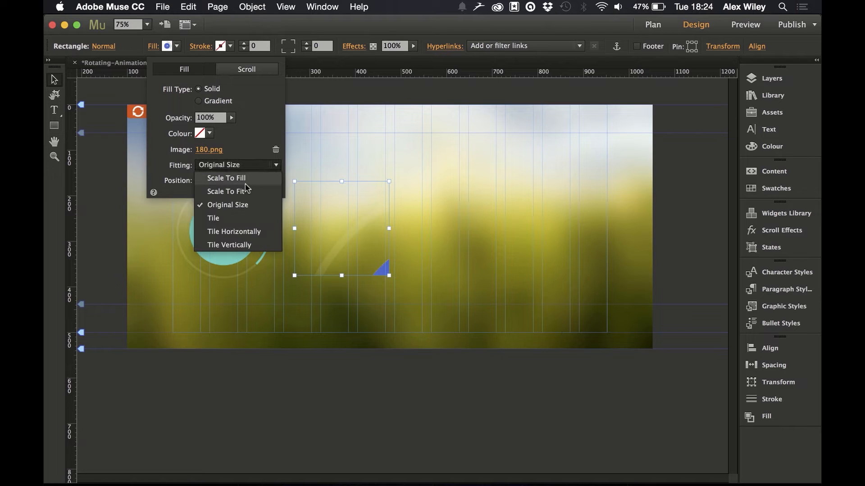
pyautogui.click(234, 185)
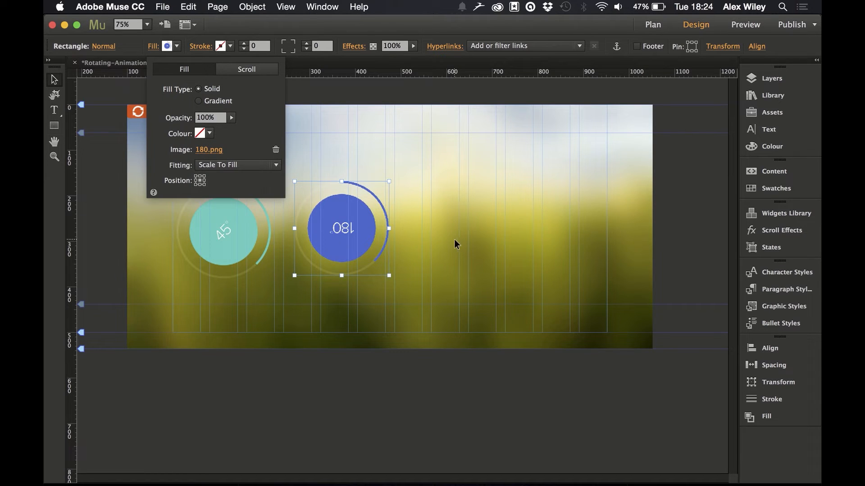
# - Move the 180° image about 105 px to the right, near the middle of the page
pyautogui.click(377, 237)
pyautogui.moveTo(353, 237); pyautogui.dragTo(399, 235)
pyautogui.click(495, 310)
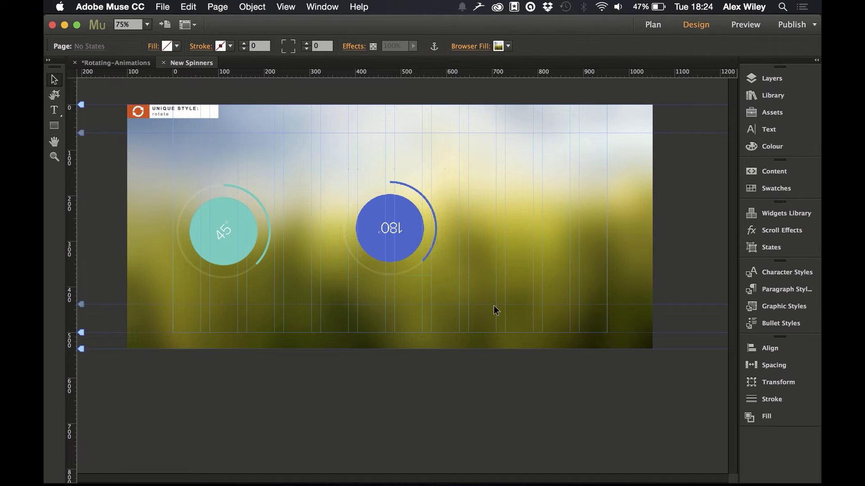
# - Create a graphic style from the 180° image and name it rotate2
pyautogui.click(375, 214)
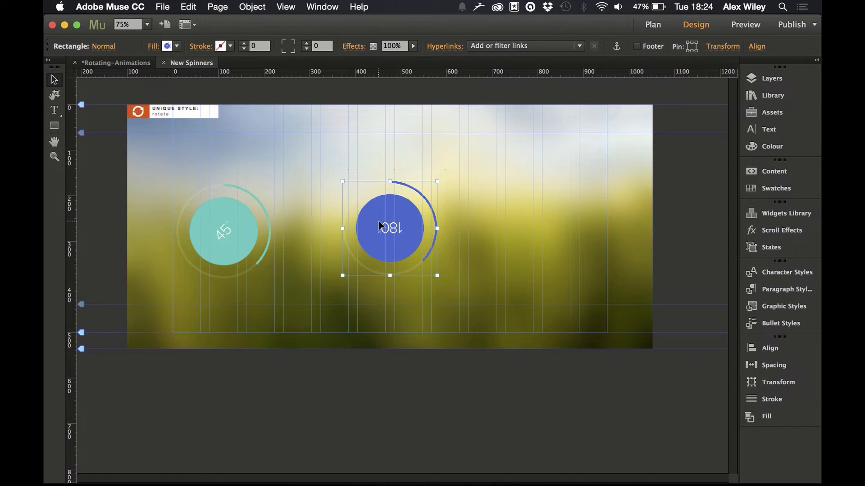
pyautogui.click(760, 310)
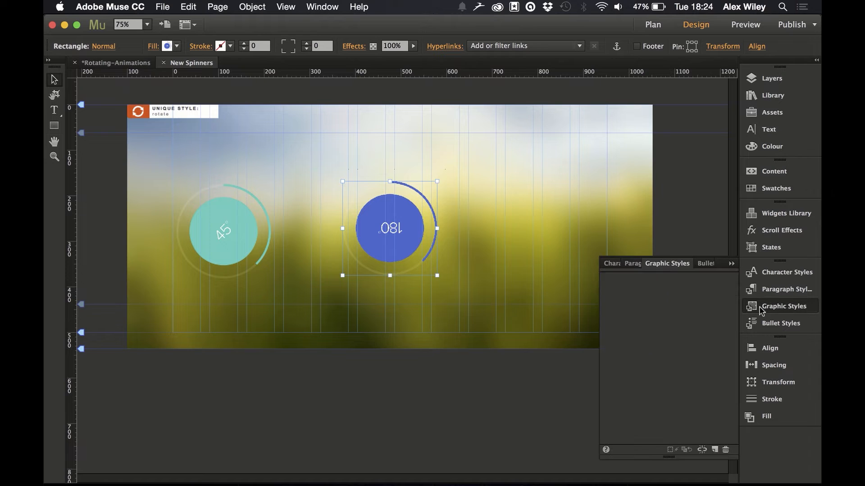
pyautogui.click(716, 450)
pyautogui.doubleClick(611, 302)
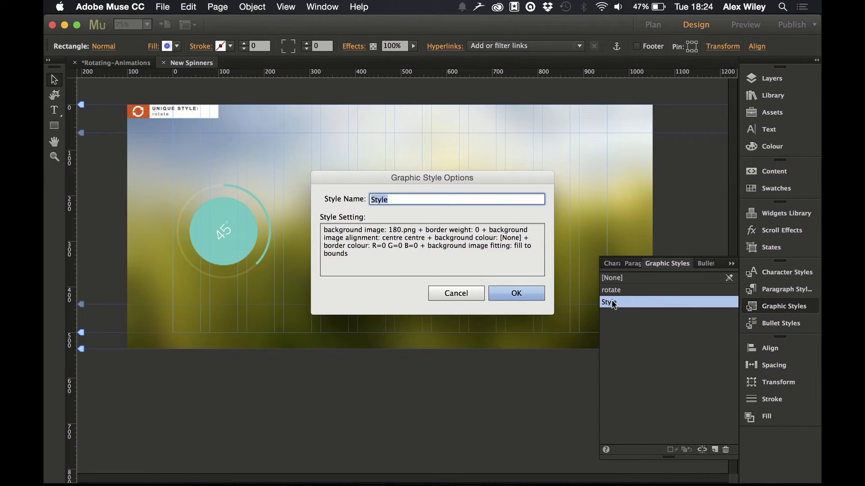
pyautogui.write('rotate2')
pyautogui.press('Return')
pyautogui.click(782, 307)
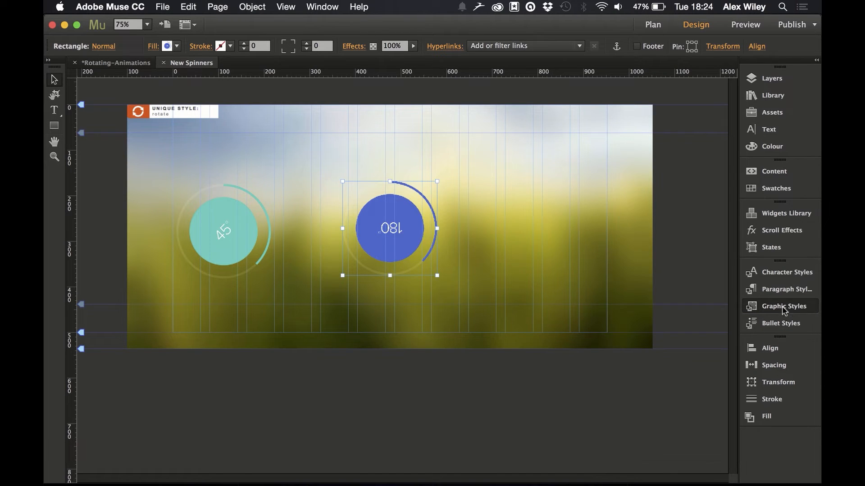
# - Duplicate the Rotating Animation widget just below the original and set the copy's graphic style name to rotate2
pyautogui.click(146, 114)
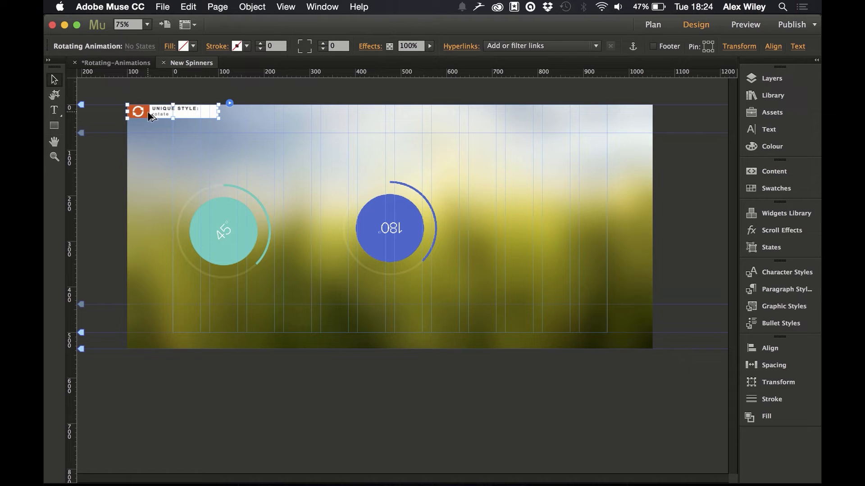
pyautogui.moveTo(150, 111); pyautogui.dragTo(148, 135)
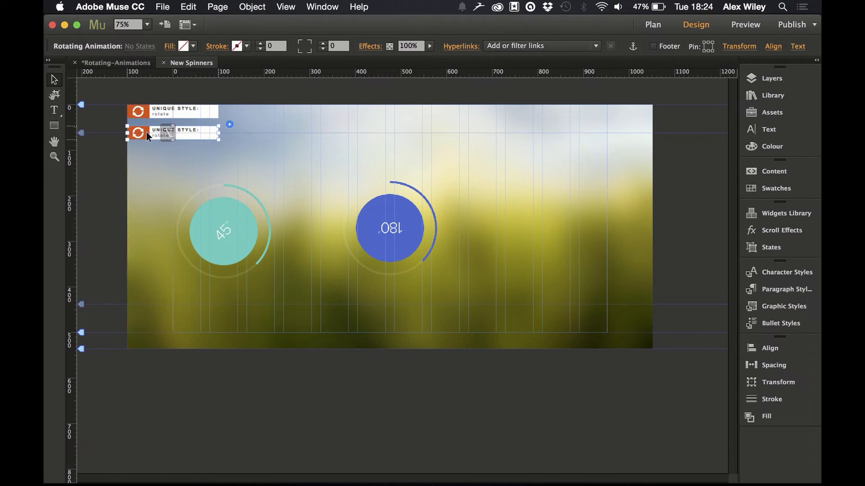
pyautogui.click(230, 126)
pyautogui.click(352, 186)
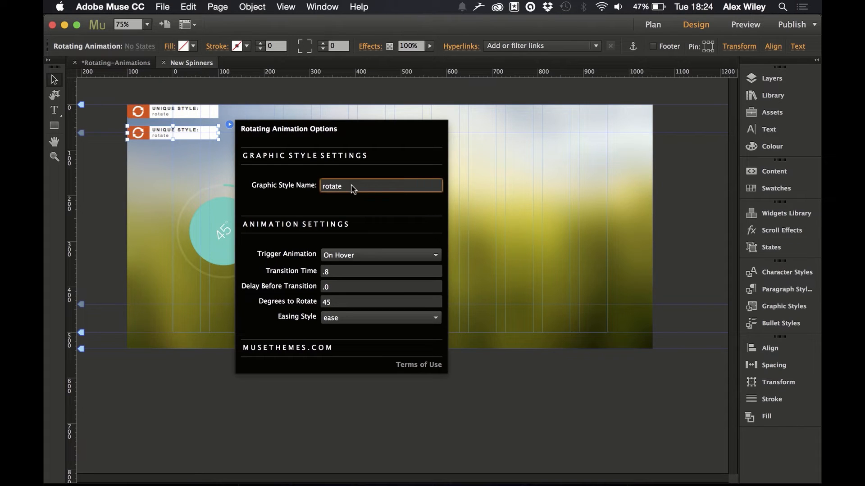
pyautogui.write('2')
pyautogui.press('Return')
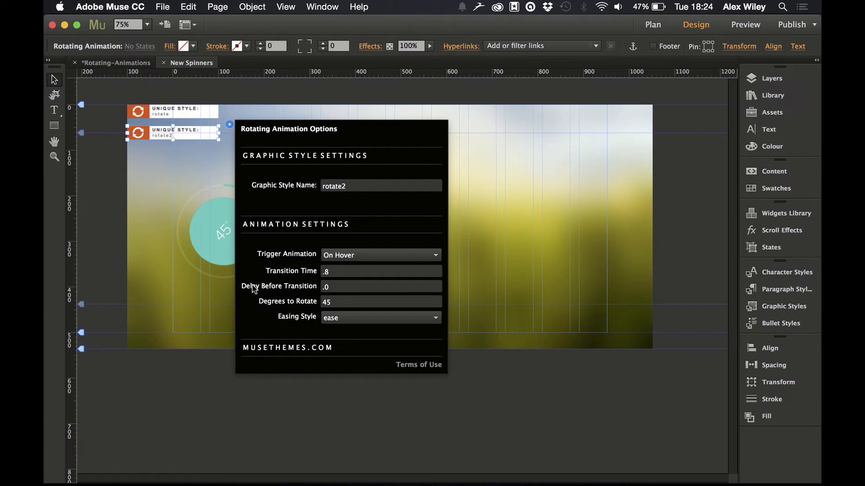
# - Set the rotate2 widget's delay before transition to .5 and its degrees to rotate to 180
pyautogui.click(334, 287)
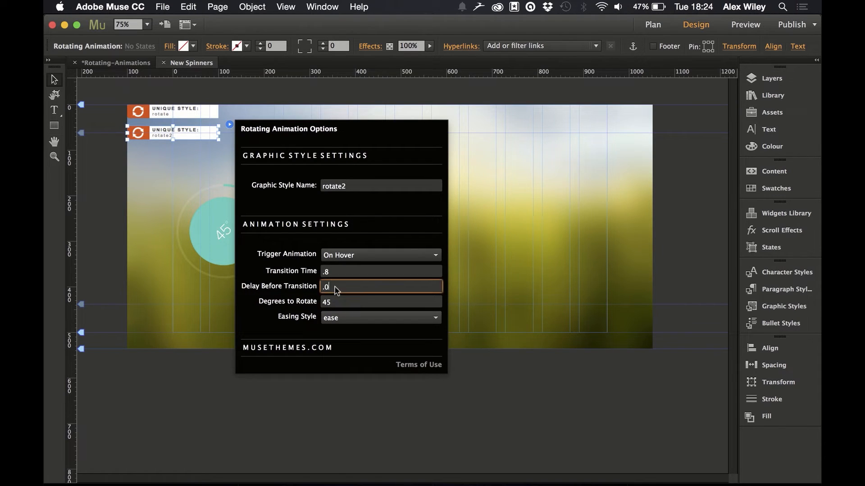
pyautogui.press('BackSpace')
pyautogui.write('5')
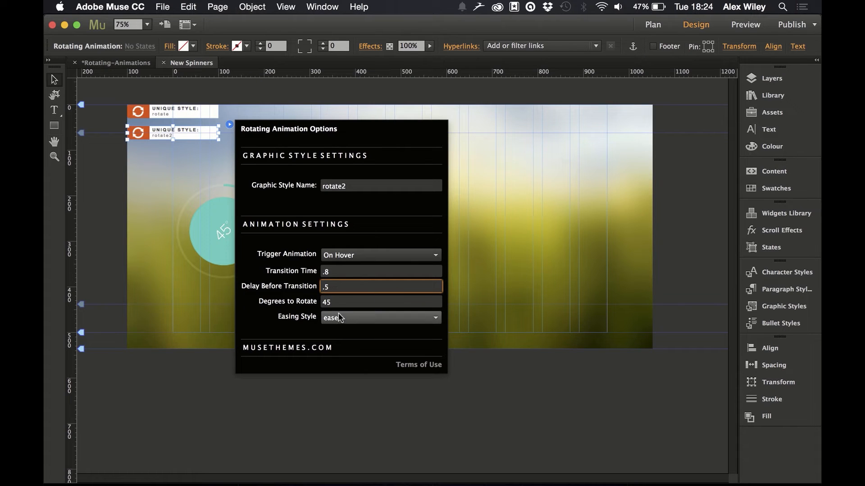
pyautogui.moveTo(338, 302); pyautogui.dragTo(310, 303)
pyautogui.write('18')
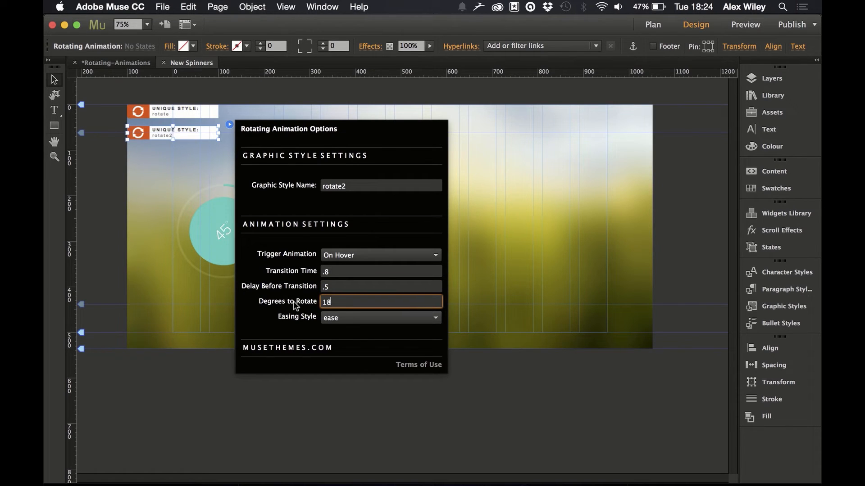
pyautogui.write('0')
pyautogui.click(507, 252)
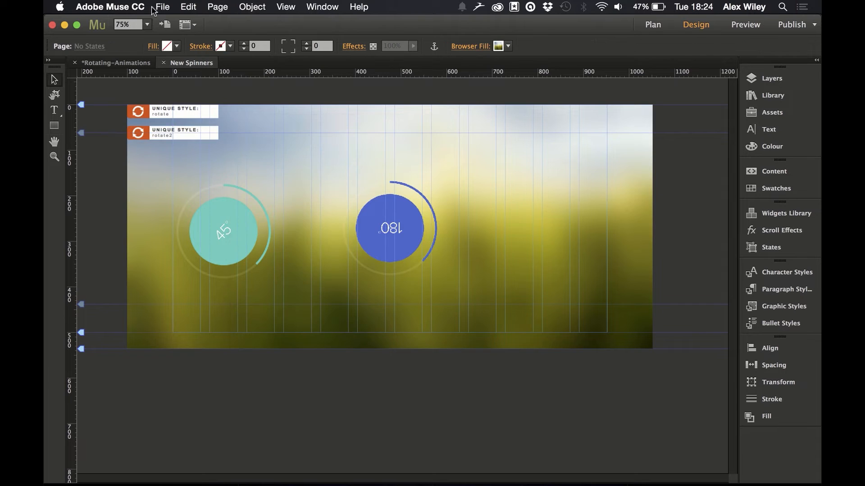
# - Preview the page in the browser to check the 180° image's rotation, and return to Adobe Muse
pyautogui.click(155, 7)
pyautogui.click(220, 198)
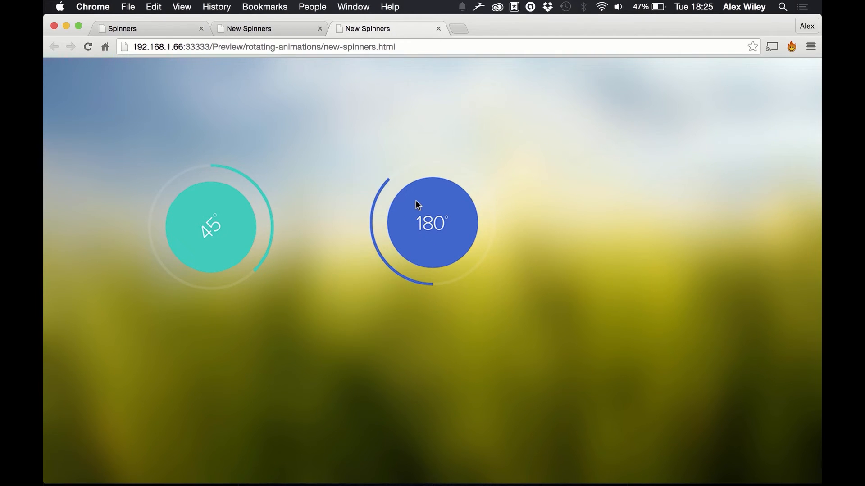
pyautogui.press('super+Tab')
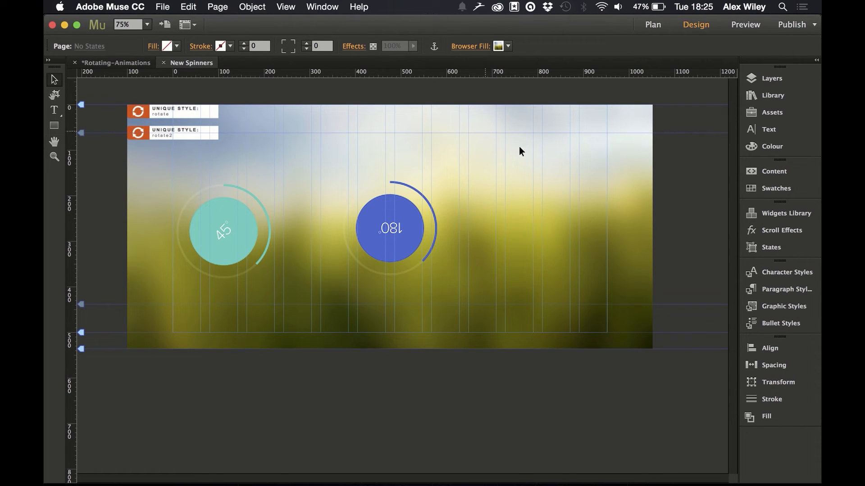
# - Place a State Button widget on the page to the right of the 180° image
pyautogui.click(759, 211)
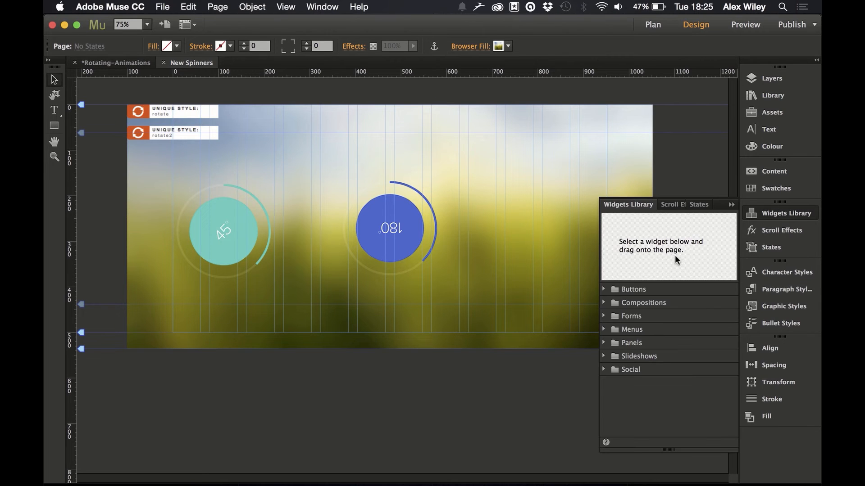
pyautogui.click(625, 289)
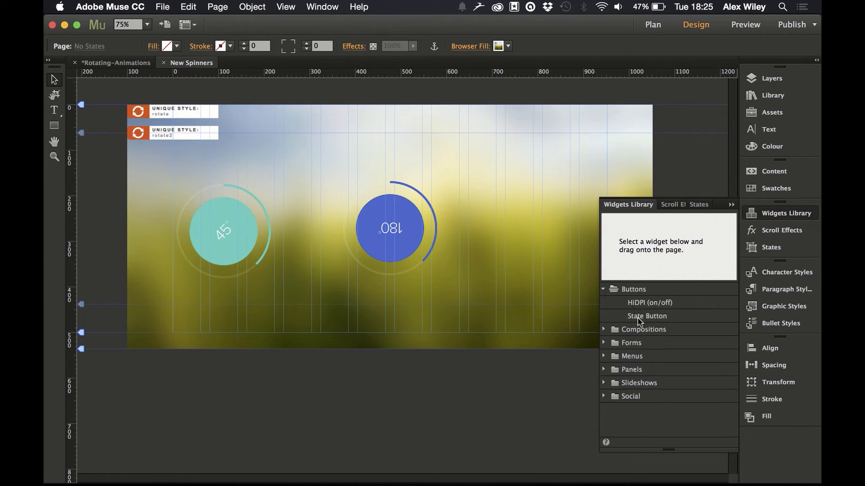
pyautogui.moveTo(637, 317); pyautogui.dragTo(479, 190)
pyautogui.click(783, 215)
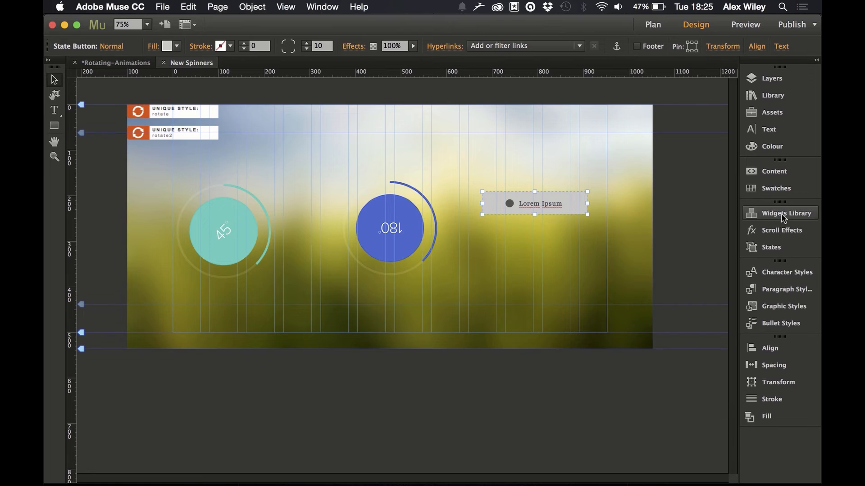
# - Clear all styling and the widget contents of the State Button
pyautogui.rightClick(523, 200)
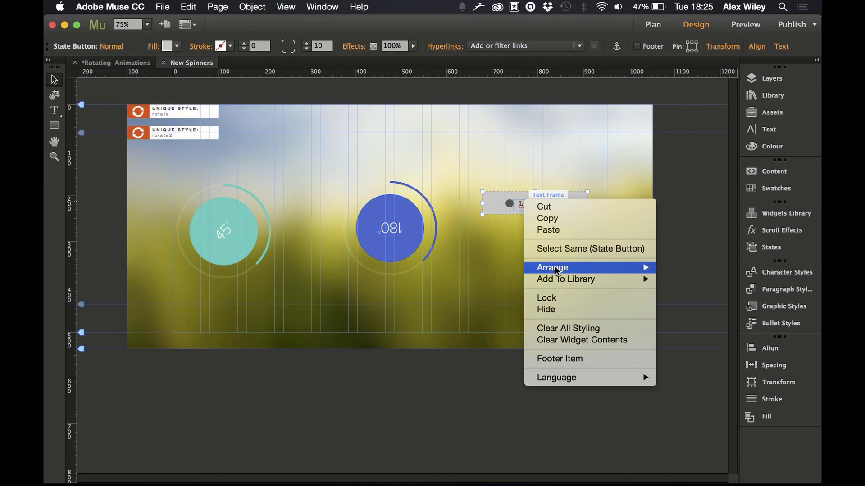
pyautogui.click(565, 340)
pyautogui.rightClick(531, 208)
pyautogui.click(595, 349)
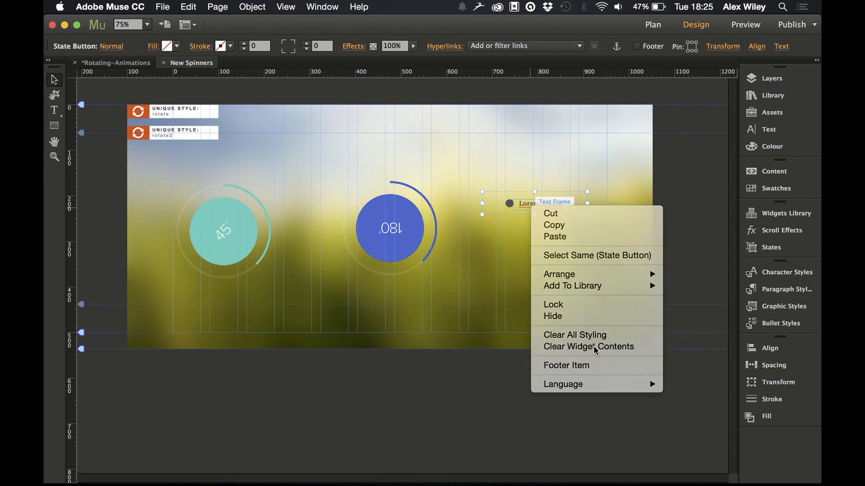
# - Resize the empty State Button to 207 × 207 px and align it with the right edge of the page's column area
pyautogui.click(726, 47)
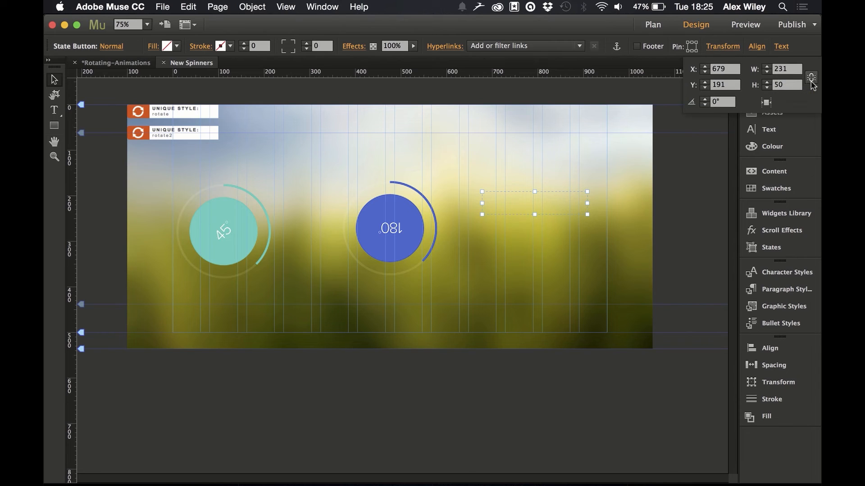
pyautogui.doubleClick(789, 72)
pyautogui.write('207')
pyautogui.press('Tab')
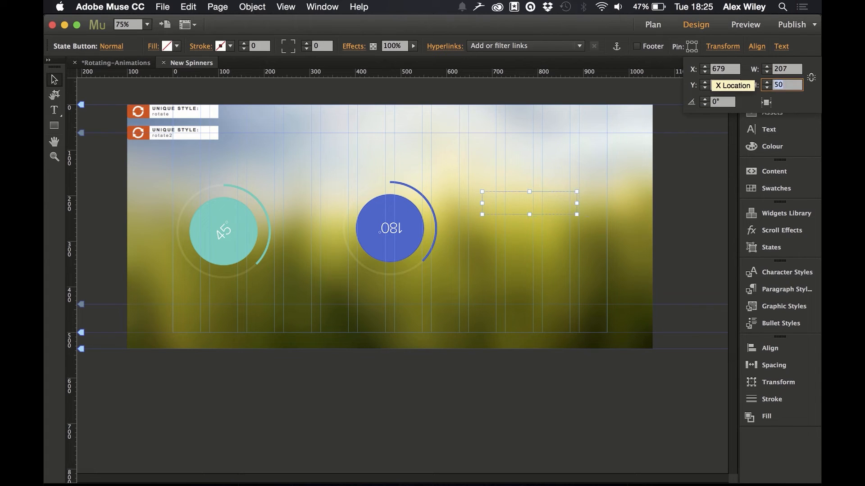
pyautogui.write('207')
pyautogui.press('Return')
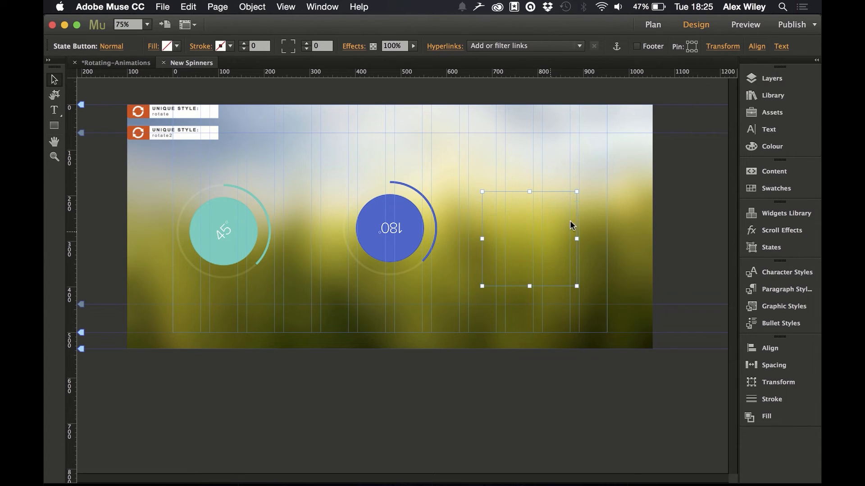
pyautogui.moveTo(569, 220); pyautogui.dragTo(562, 218)
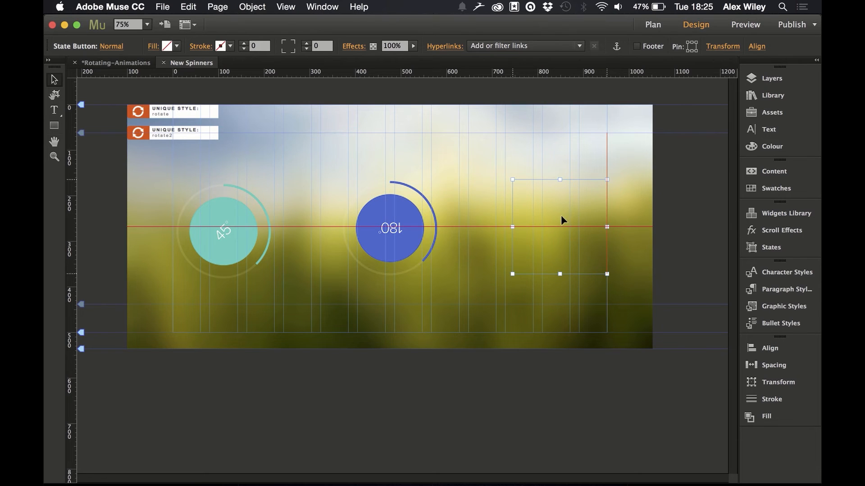
# - Fill the State Button with the 360.png image, with the fitting set to Scale To Fill
pyautogui.click(152, 47)
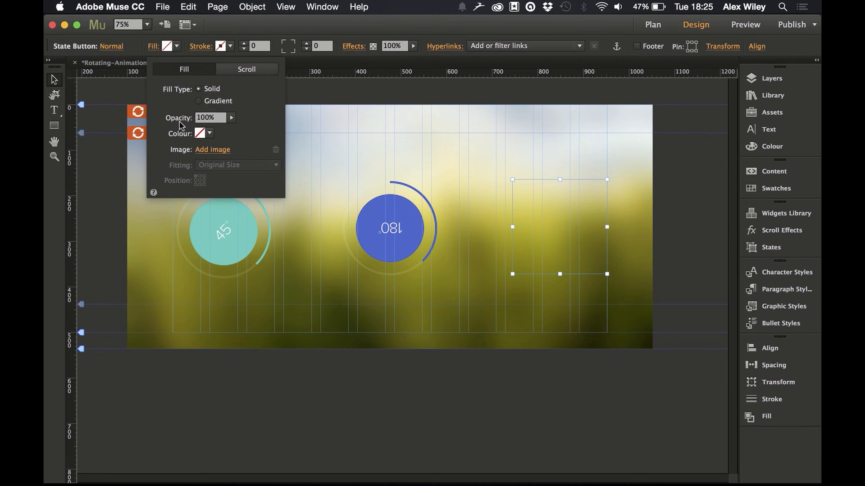
pyautogui.click(210, 150)
pyautogui.click(558, 72)
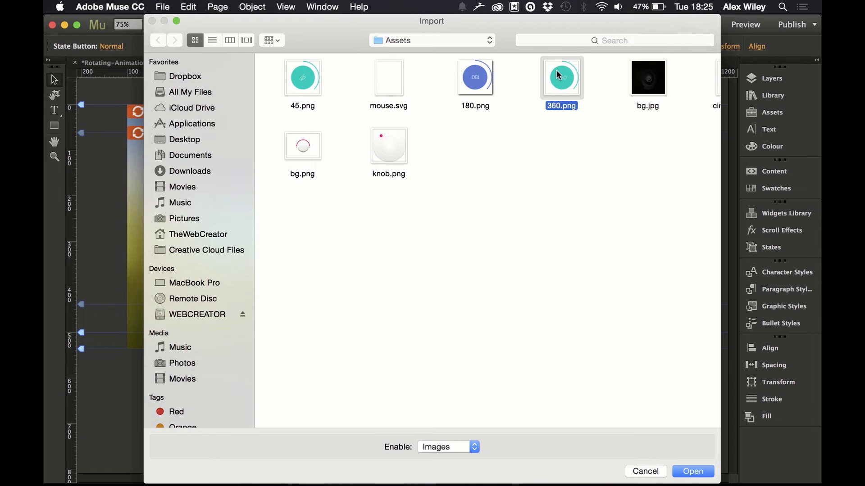
pyautogui.doubleClick(557, 73)
pyautogui.click(234, 165)
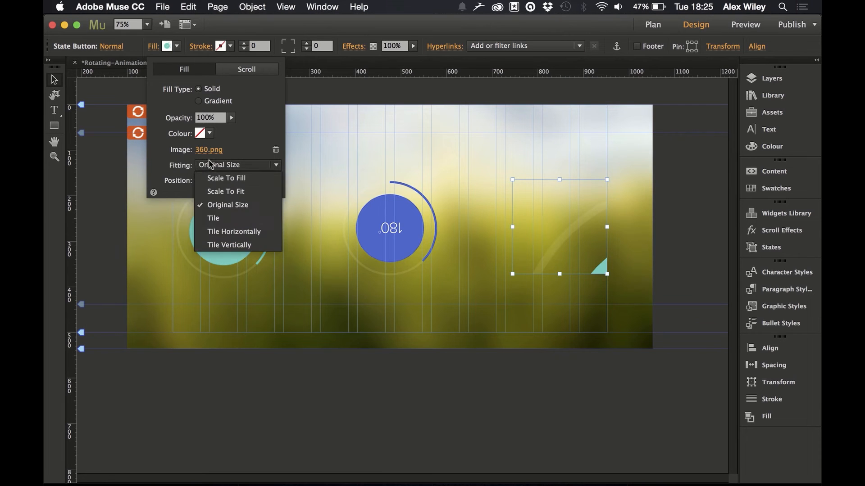
pyautogui.click(215, 180)
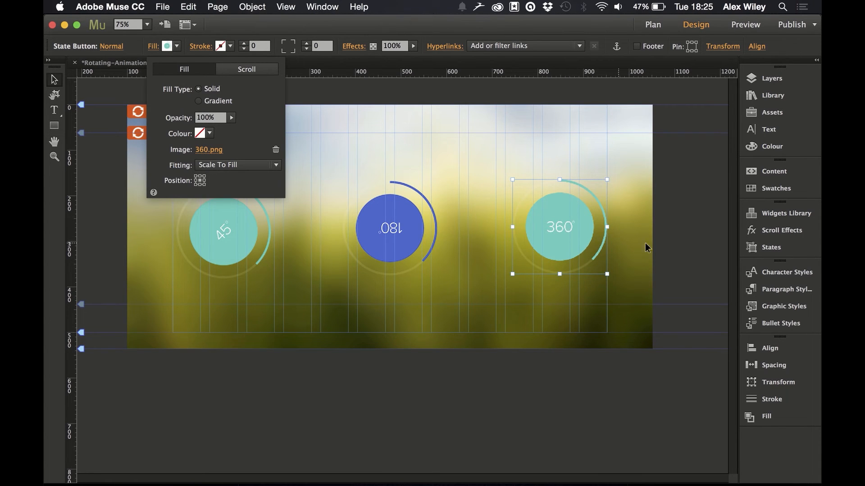
# - Create a graphic style named rotate3 from the 360° State Button and deselect the button
pyautogui.click(764, 310)
pyautogui.click(715, 450)
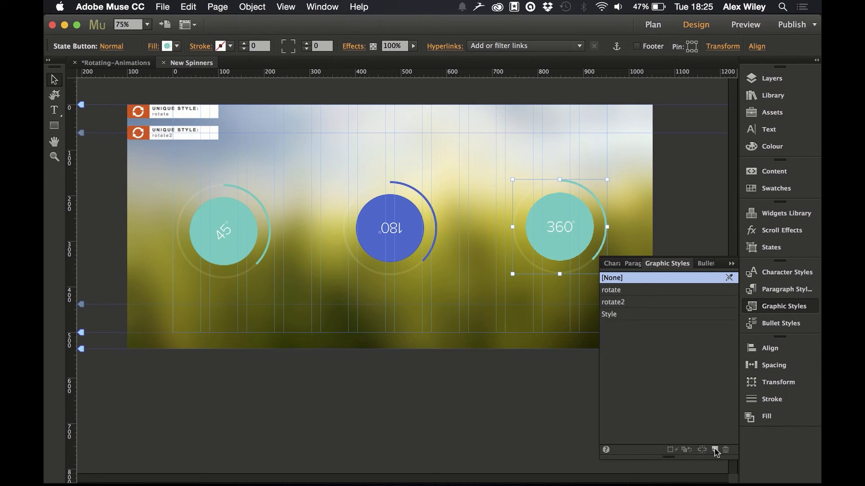
pyautogui.doubleClick(611, 315)
pyautogui.write('ro')
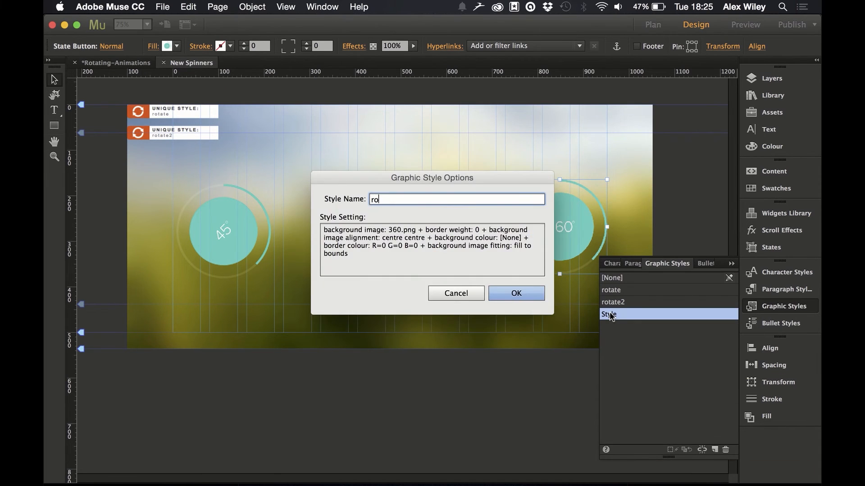
pyautogui.write('tate3')
pyautogui.press('Return')
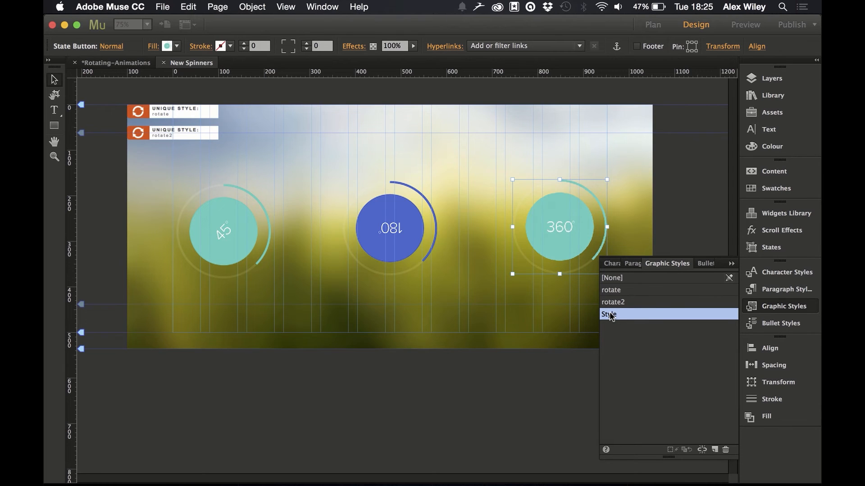
pyautogui.click(445, 299)
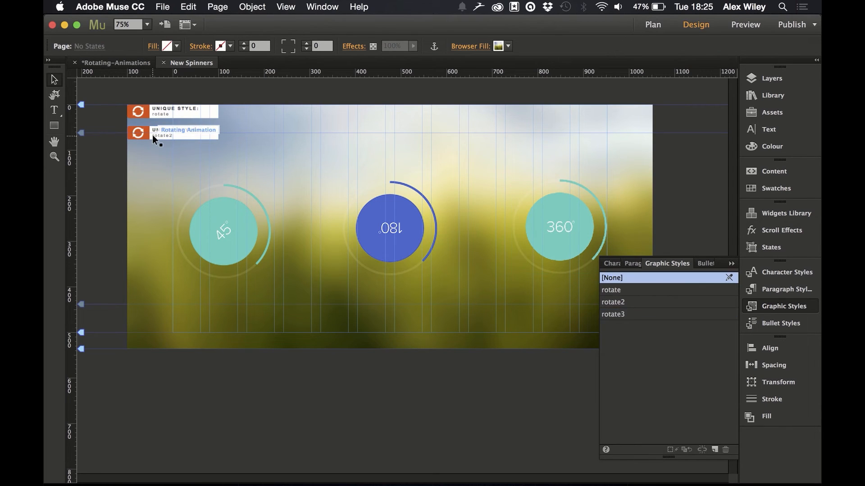
# - Duplicate the rotate2 Rotating Animation widget directly below it and set the copy's graphic style name to rotate3
pyautogui.moveTo(152, 135); pyautogui.dragTo(150, 153)
pyautogui.click(229, 145)
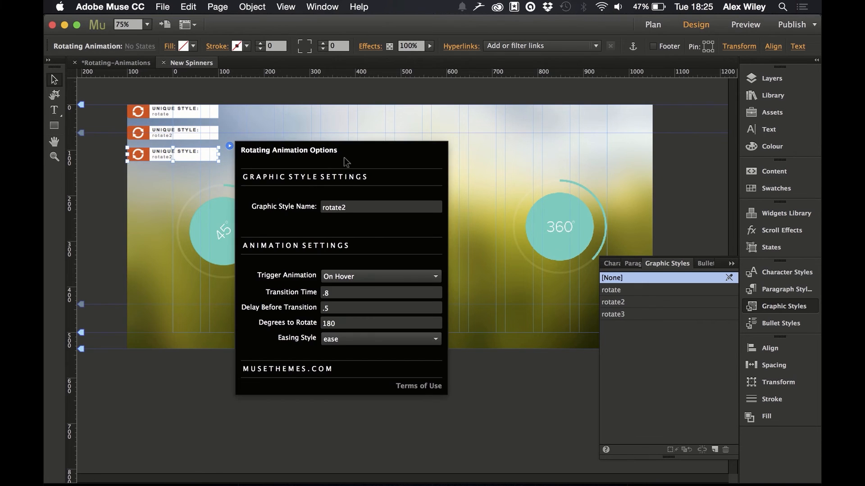
pyautogui.click(366, 203)
pyautogui.press('BackSpace')
pyautogui.write('3')
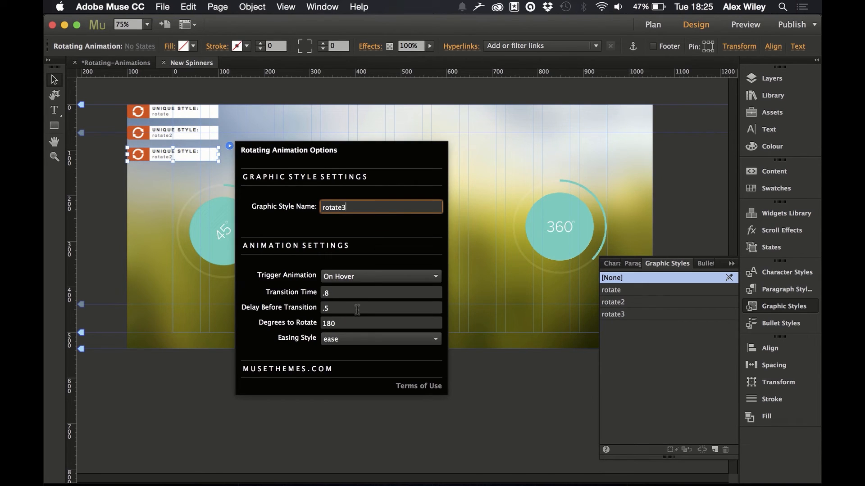
# - Set the rotate3 animation to rotate 360 degrees with a 1.0 delay before transition and linear easing
pyautogui.moveTo(342, 323); pyautogui.dragTo(323, 323)
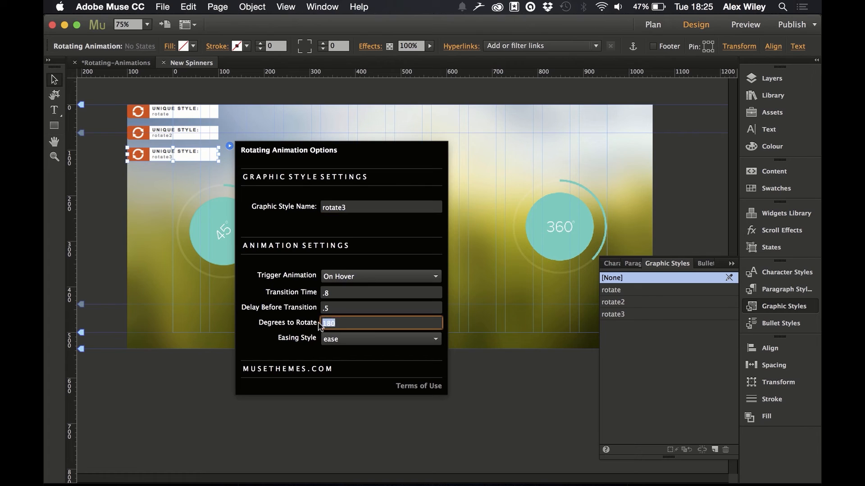
pyautogui.write('360')
pyautogui.click(329, 307)
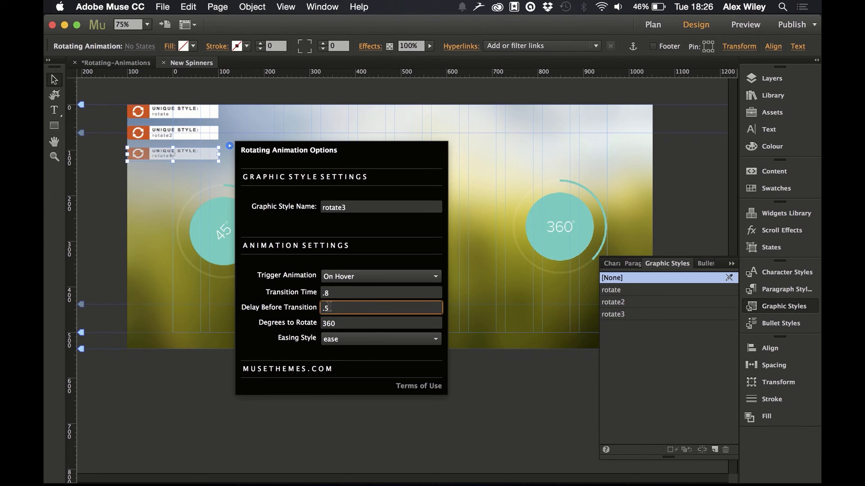
pyautogui.press('BackSpace')
pyautogui.press('BackSpace')
pyautogui.write('1.0')
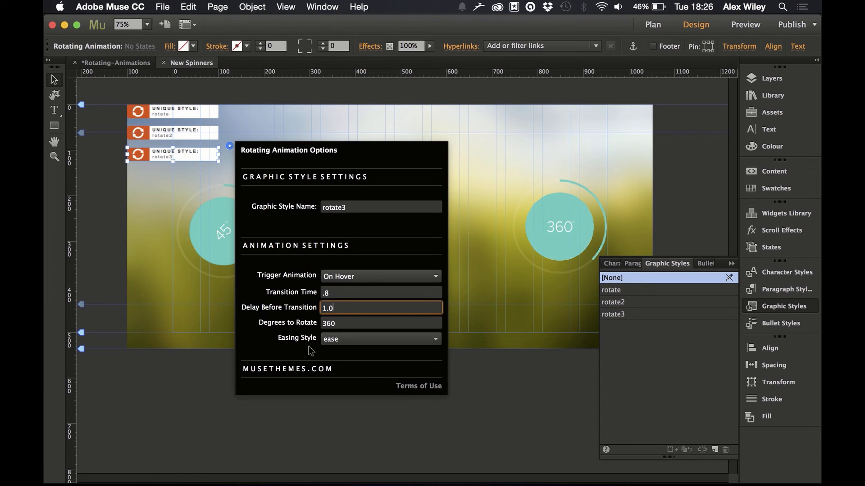
pyautogui.click(337, 344)
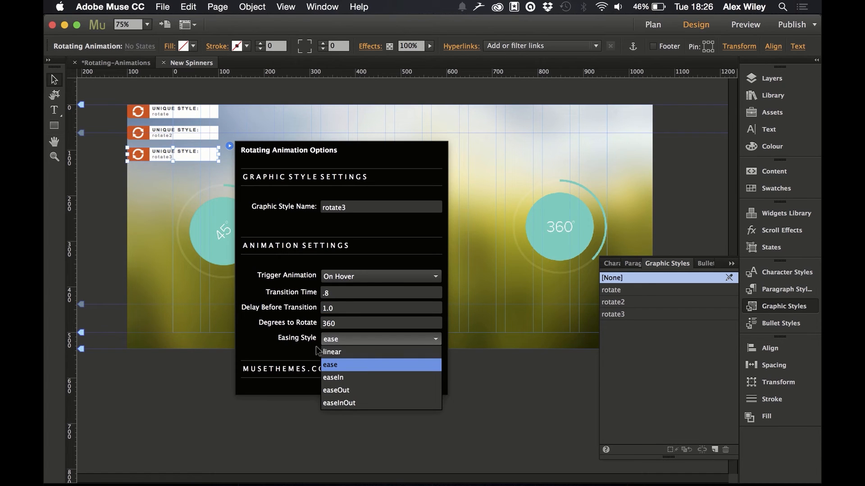
pyautogui.click(330, 356)
pyautogui.click(502, 327)
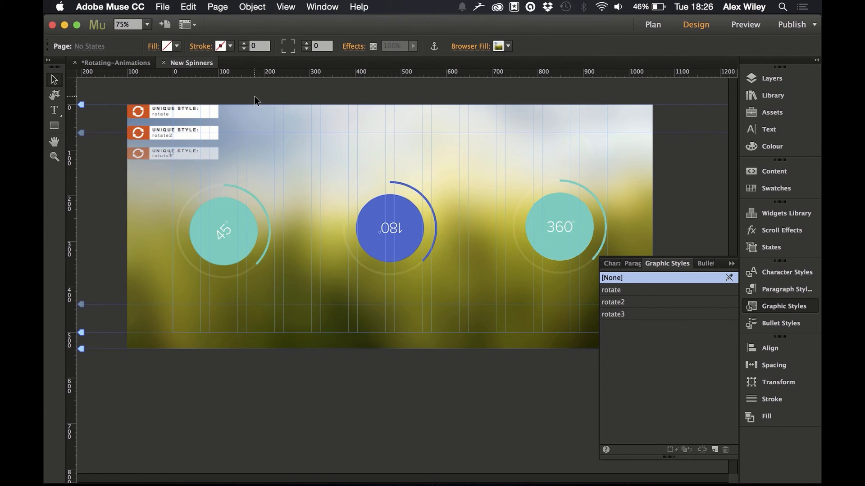
# - Preview the New Spinners page in the browser to check the three circles' rotations, and return to Adobe Muse
pyautogui.click(158, 6)
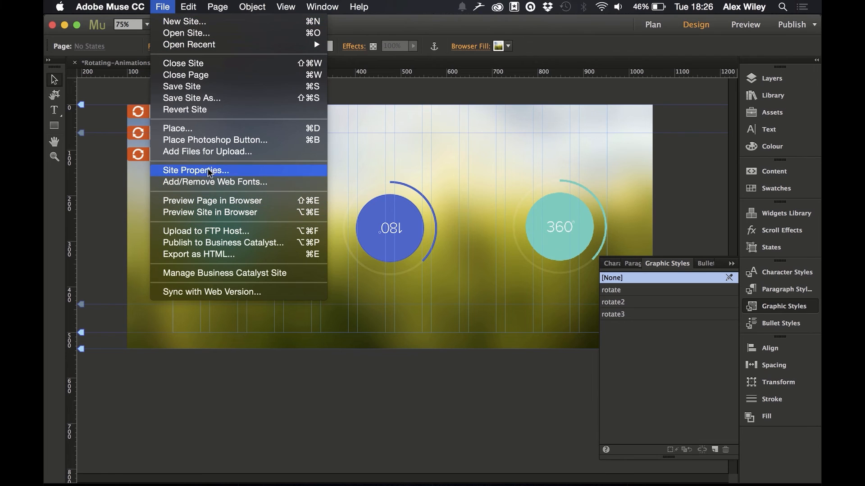
pyautogui.click(203, 199)
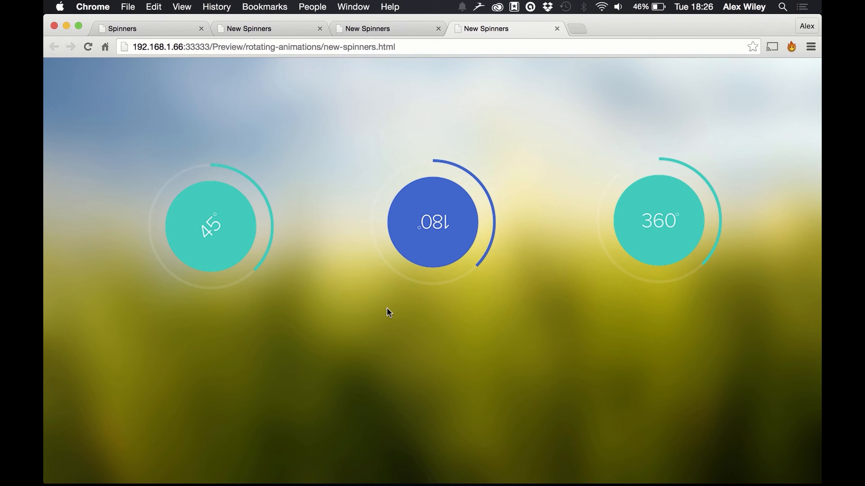
pyautogui.press('super+Tab')
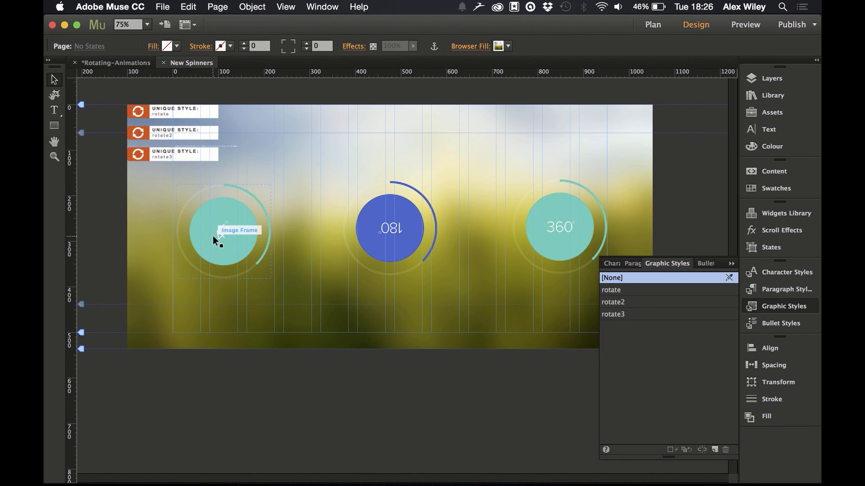
# - Set the degrees to rotate to 720 in the Rotating Animation widget linked to the rotate style
pyautogui.click(211, 110)
pyautogui.click(227, 103)
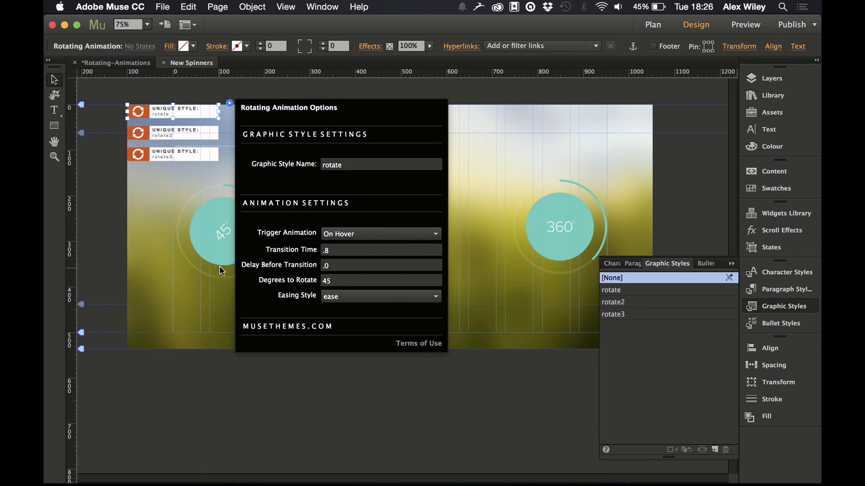
pyautogui.click(333, 280)
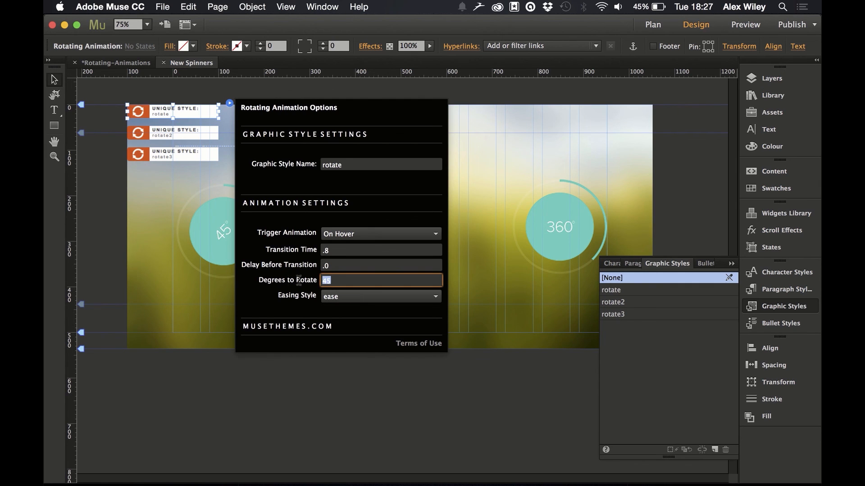
pyautogui.write('720')
pyautogui.press('Return')
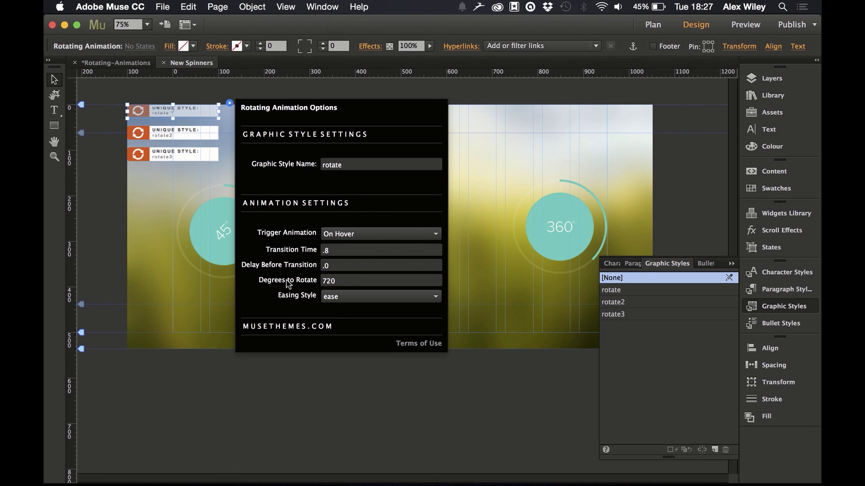
# - Preview the page in the browser again to check the 45° circle's changed rotation
pyautogui.click(163, 7)
pyautogui.click(361, 194)
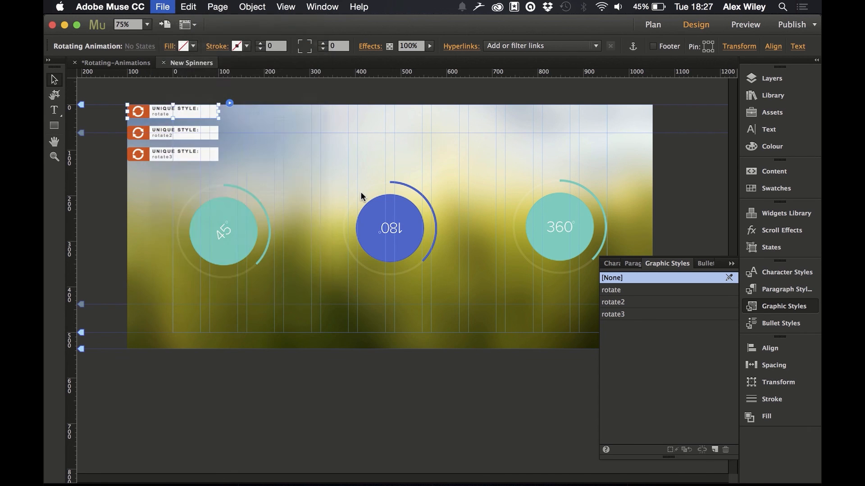
pyautogui.click(158, 6)
pyautogui.click(211, 202)
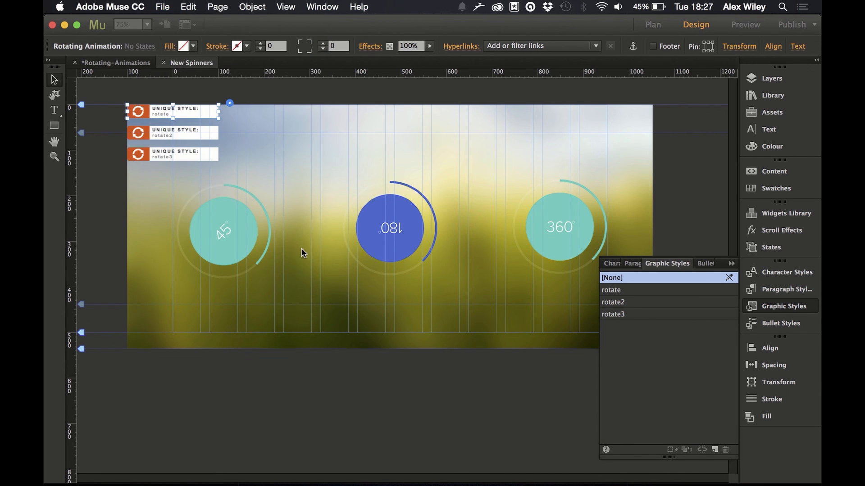